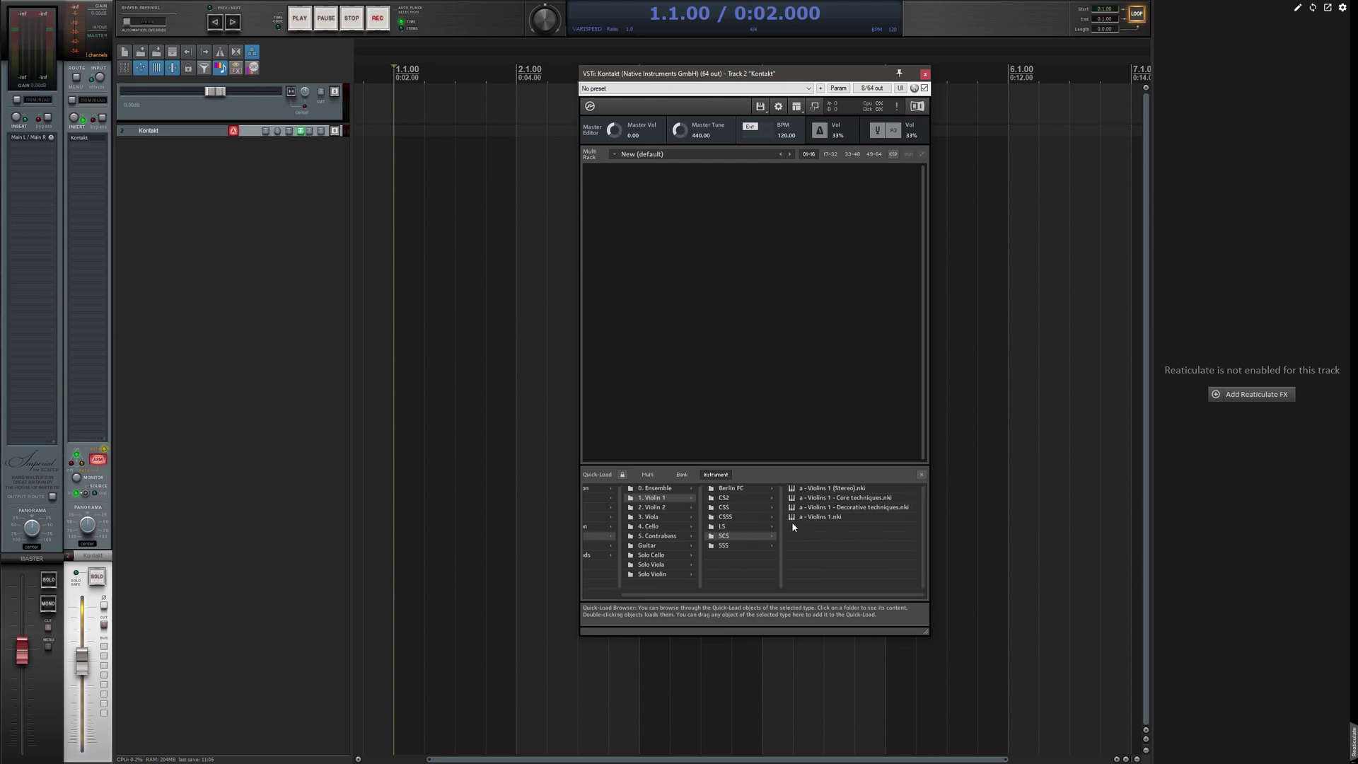
Load the "a - Violins 1.nki" patch from the SCS folder and add Reaticulate FX to the Kontakt track
double_click(814, 517)
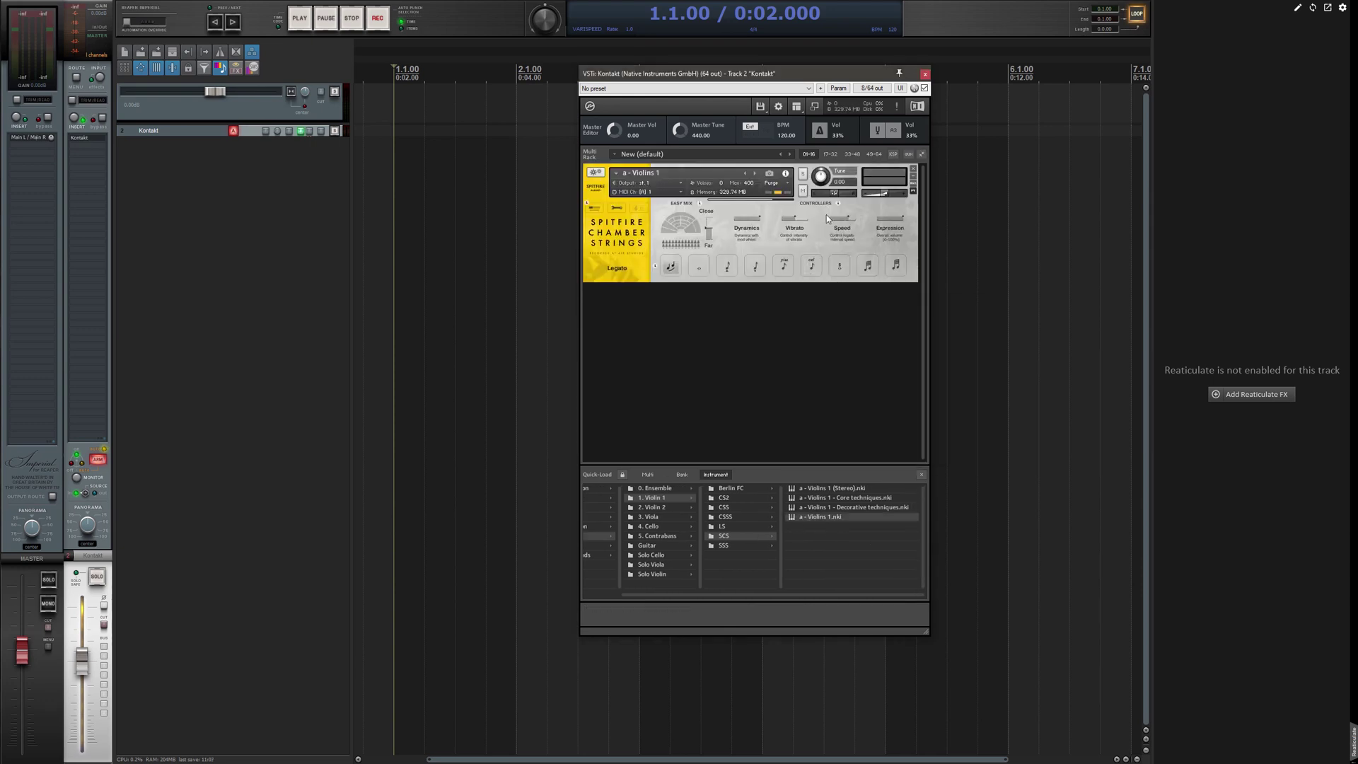
left_click(1252, 394)
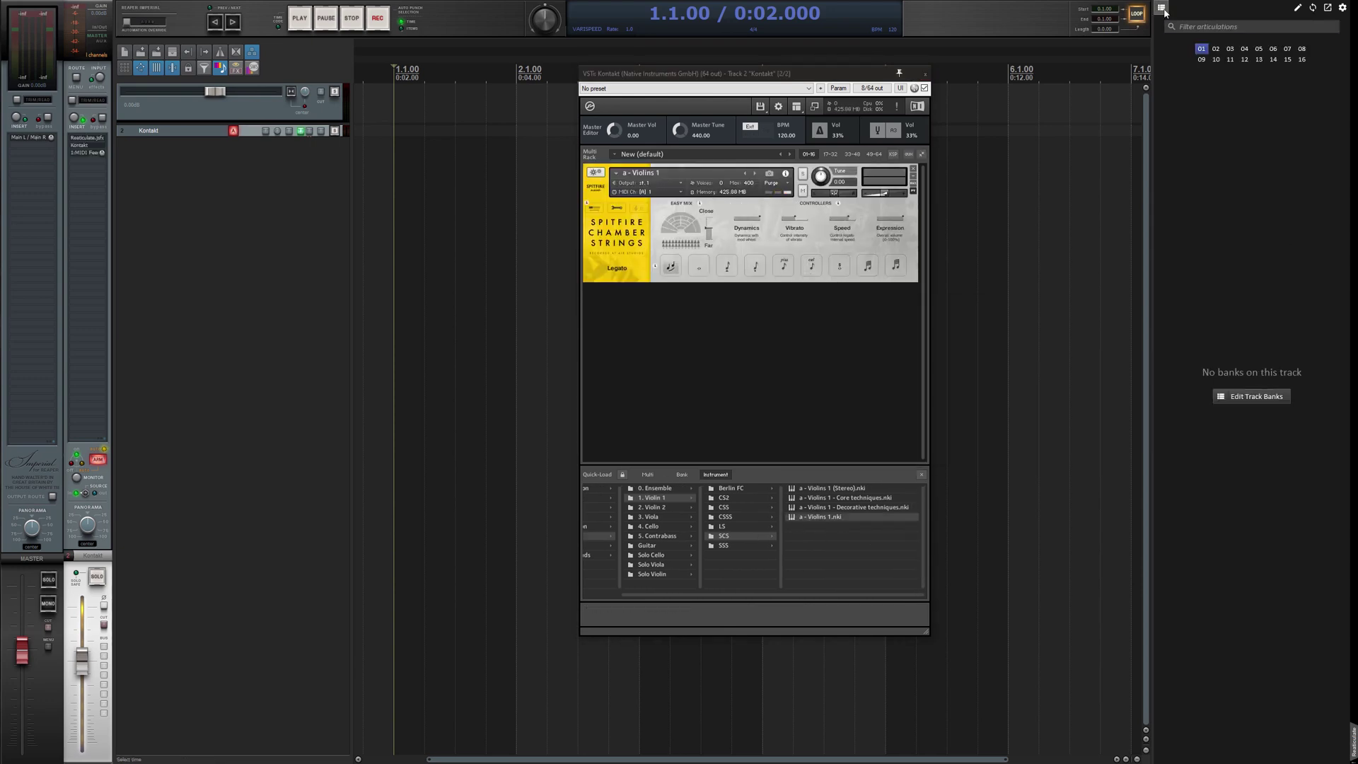
Assign the factory Spitfire bank "SCS - Basic Articulations" to the track in Reaticulate
left_click(1162, 7)
left_click(1193, 61)
left_click(1231, 55)
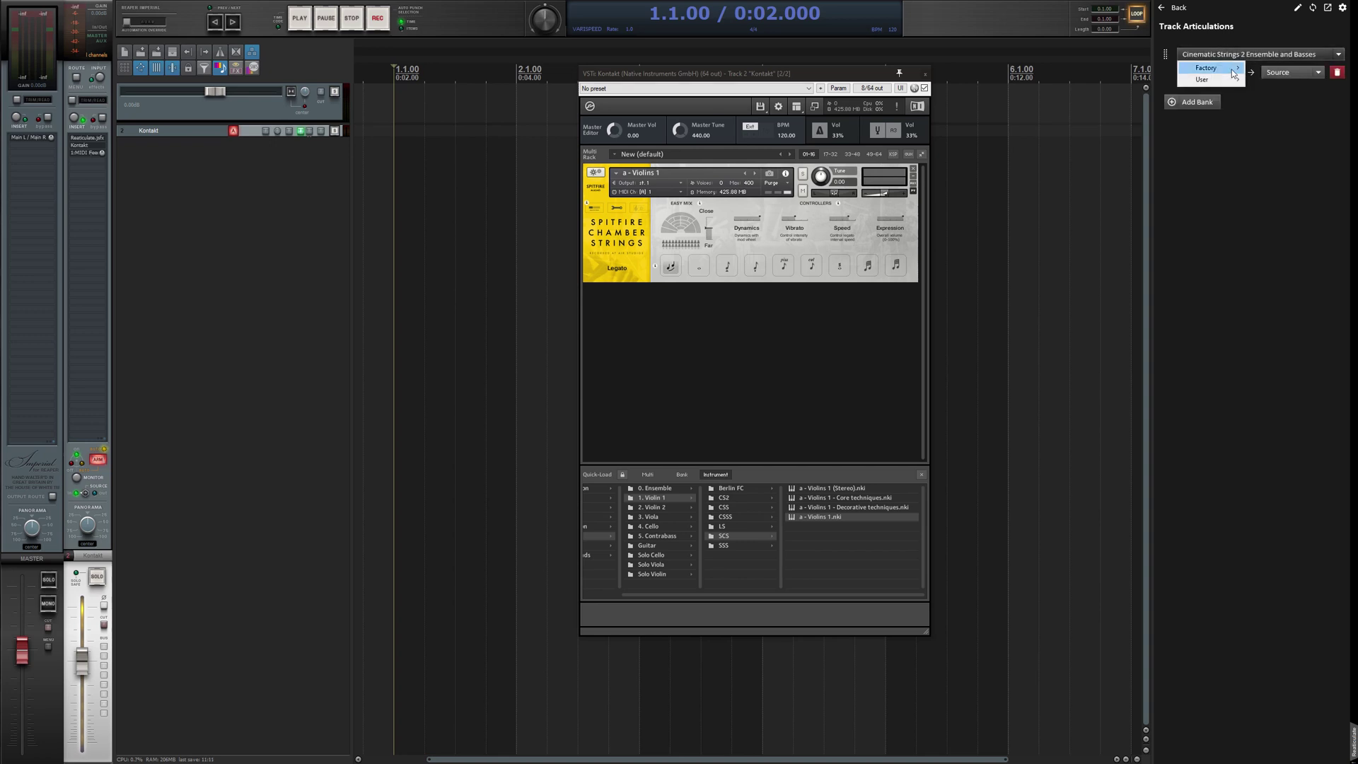
mouse_move(1232, 74)
mouse_move(1287, 80)
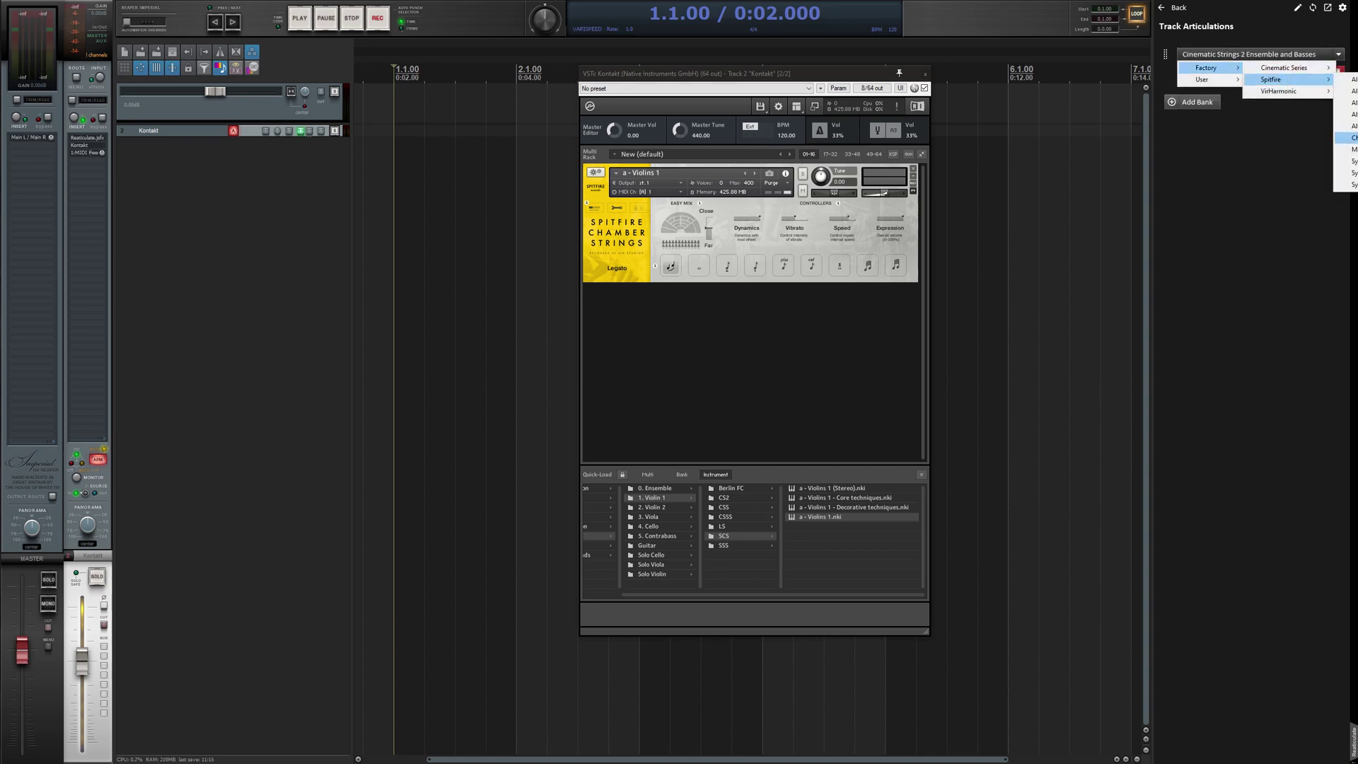
left_click(1345, 137)
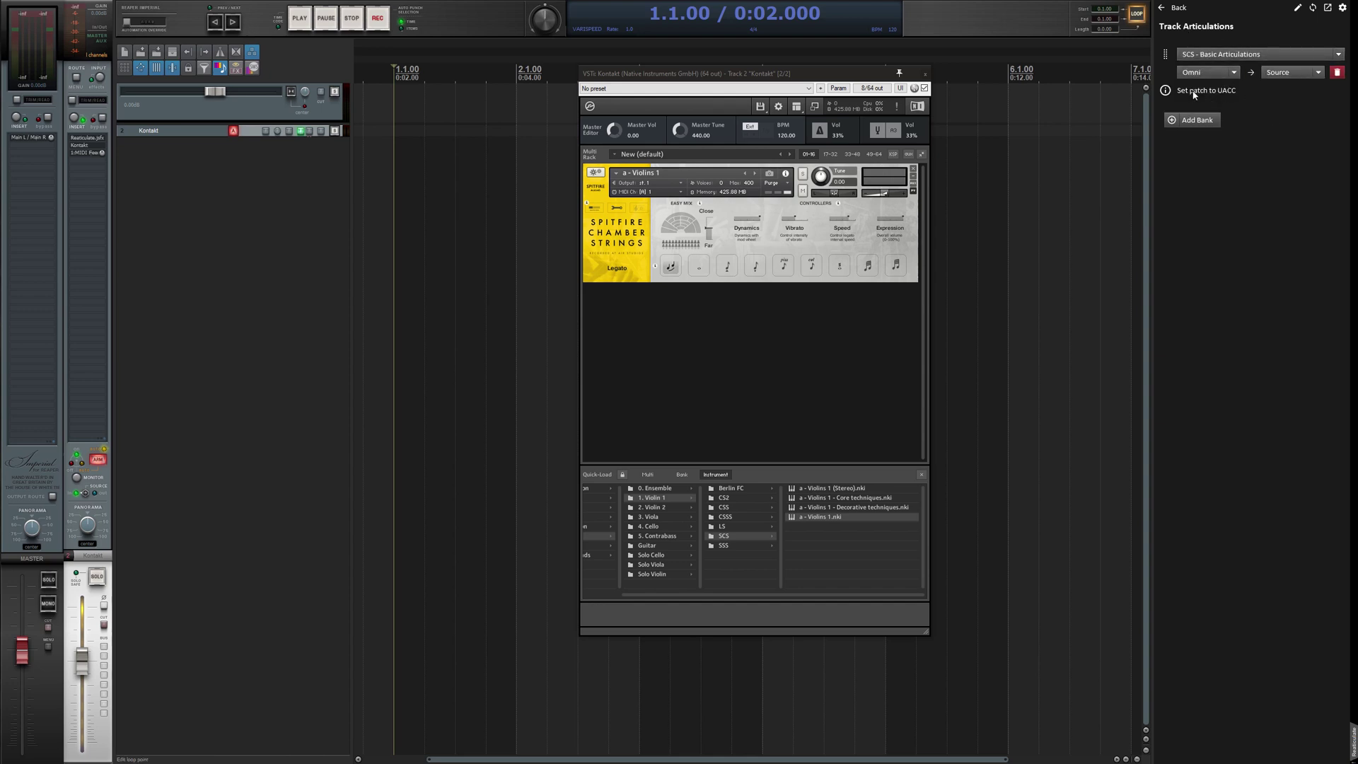
Show the Violins 1 patch's detailed settings and set its articulation switching to Locked to UACC
left_click(618, 208)
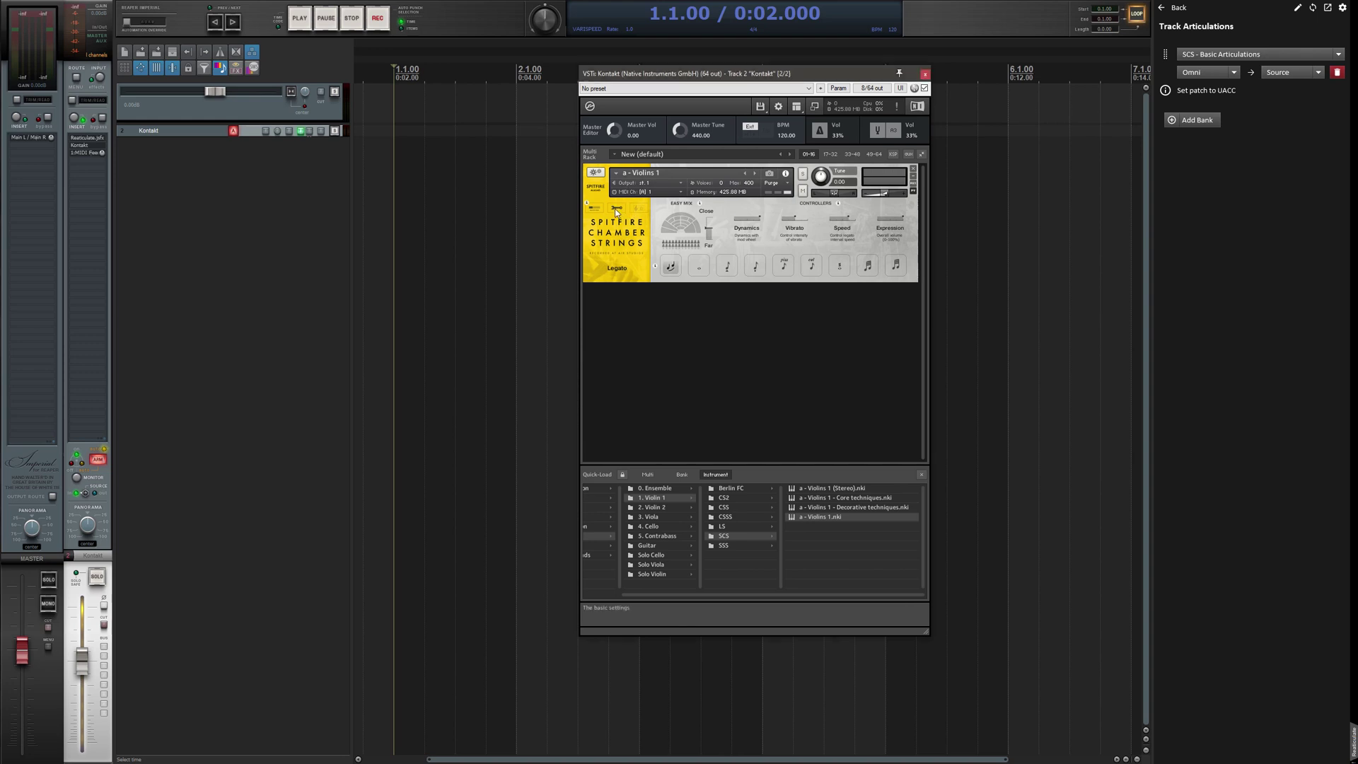
left_click(640, 278)
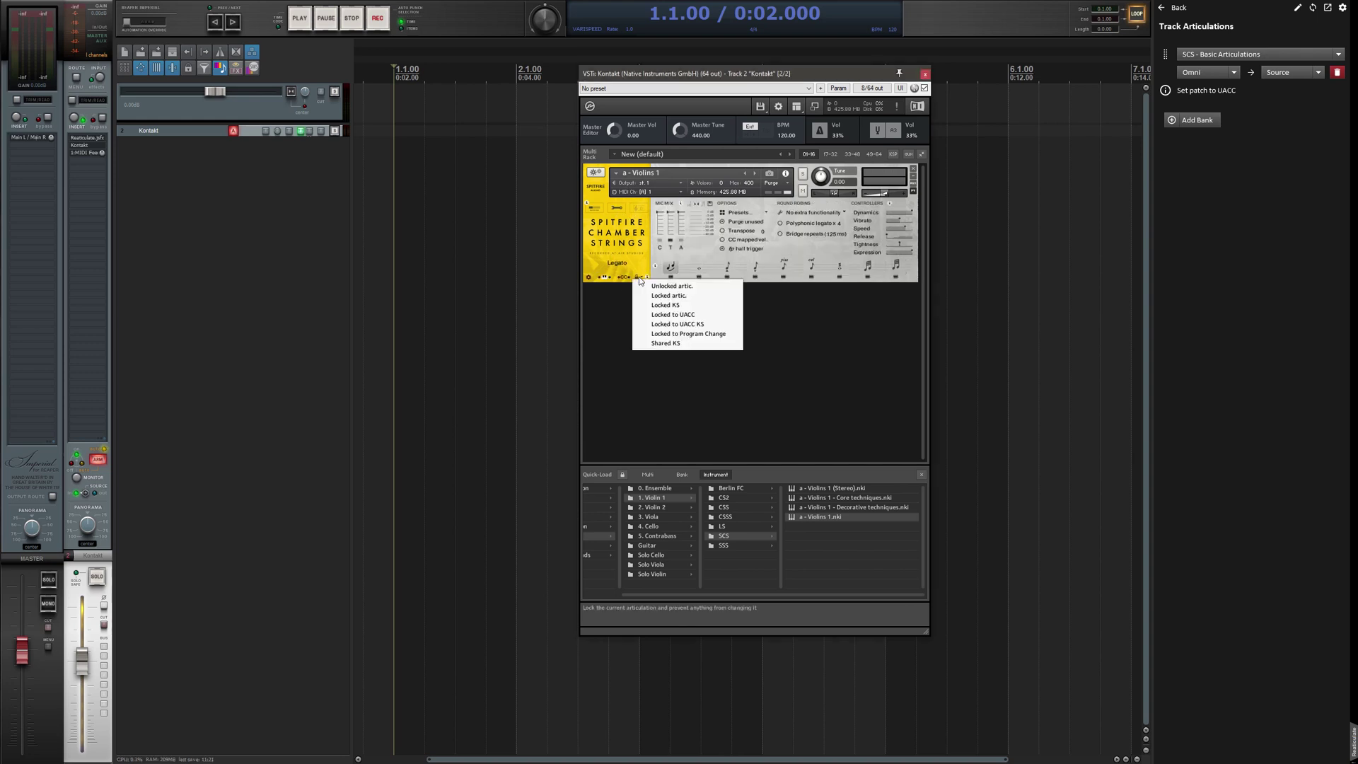
left_click(676, 315)
Return to the articulation list and activate legato, long, spiccato and staccato in turn, finishing on legato
left_click(1174, 7)
left_click(1231, 140)
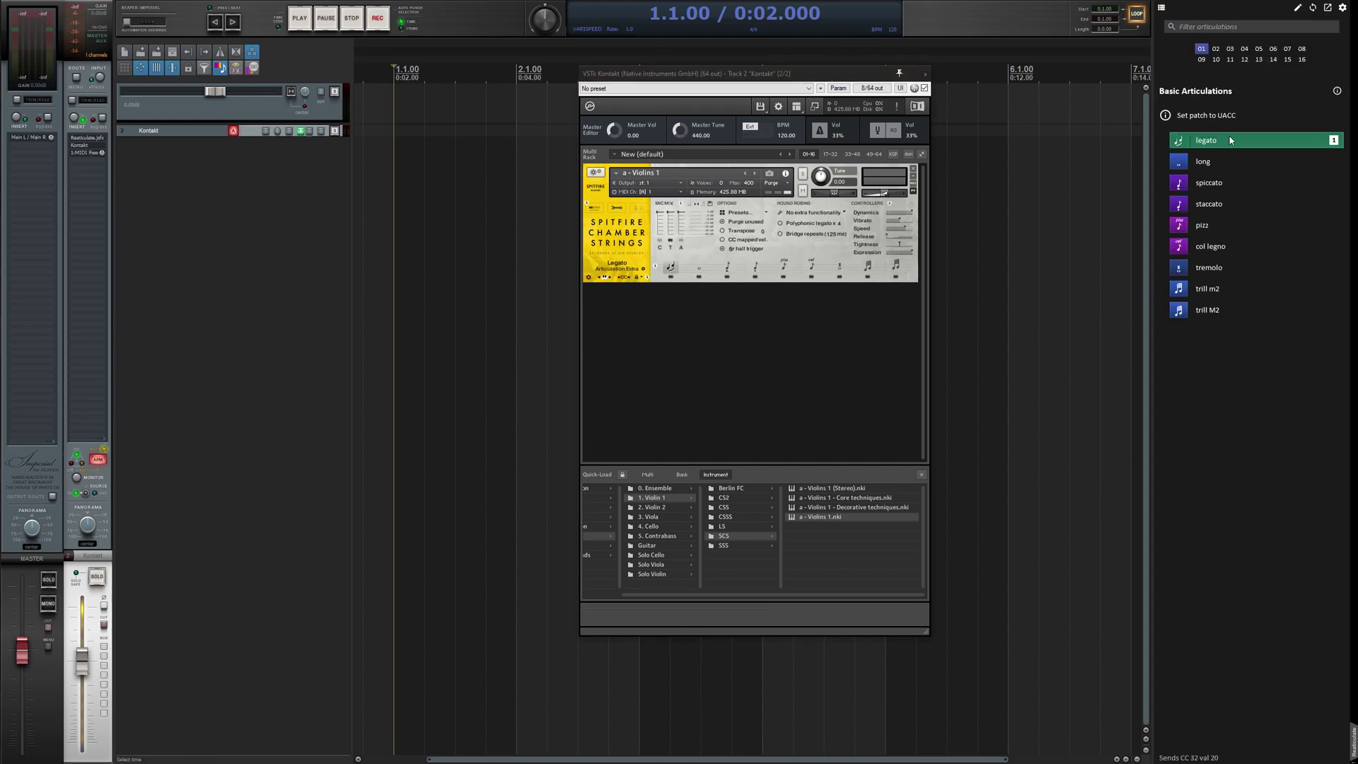
left_click(1216, 162)
left_click(1211, 186)
left_click(1211, 204)
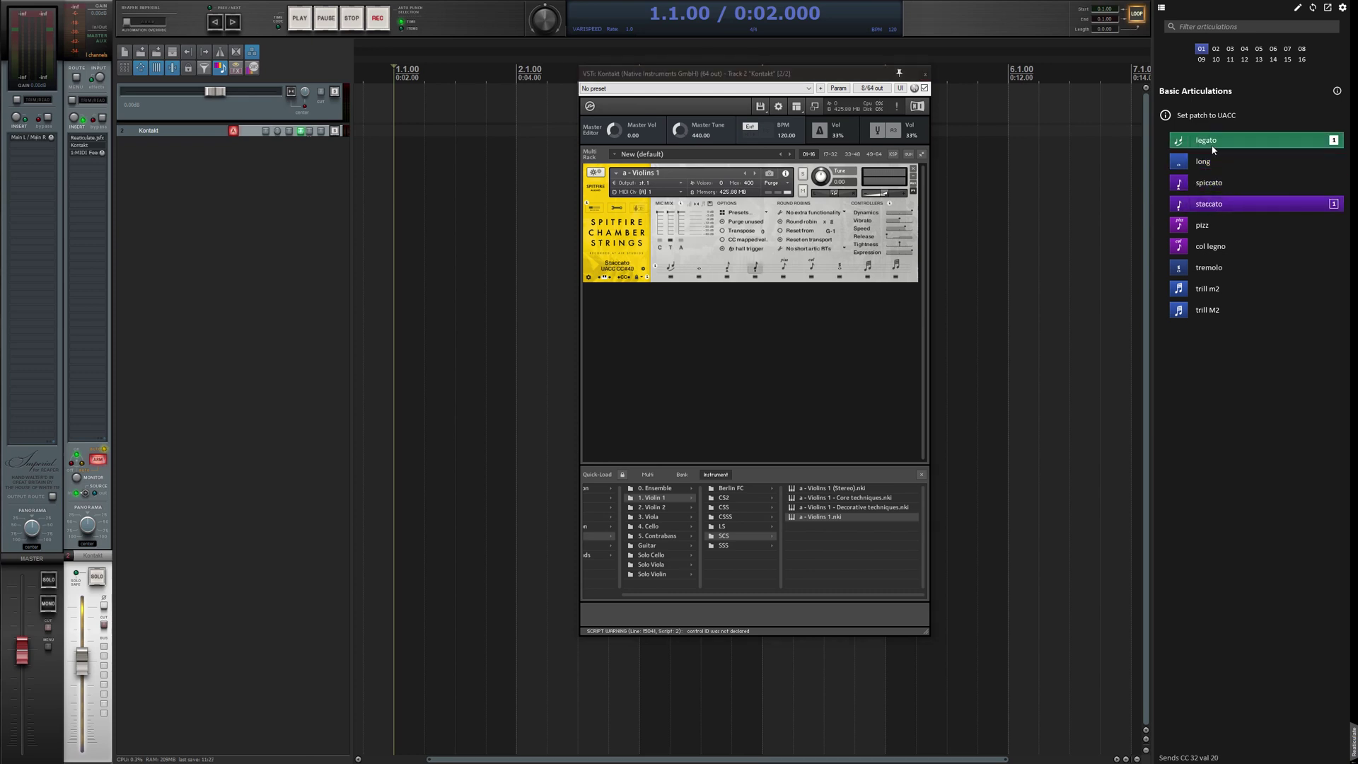
left_click(1213, 149)
Draw a MIDI item on the enlarged Kontakt track, ending shortly after bar 5, and open it in the MIDI editor
left_click_drag(790, 79, 1166, 105)
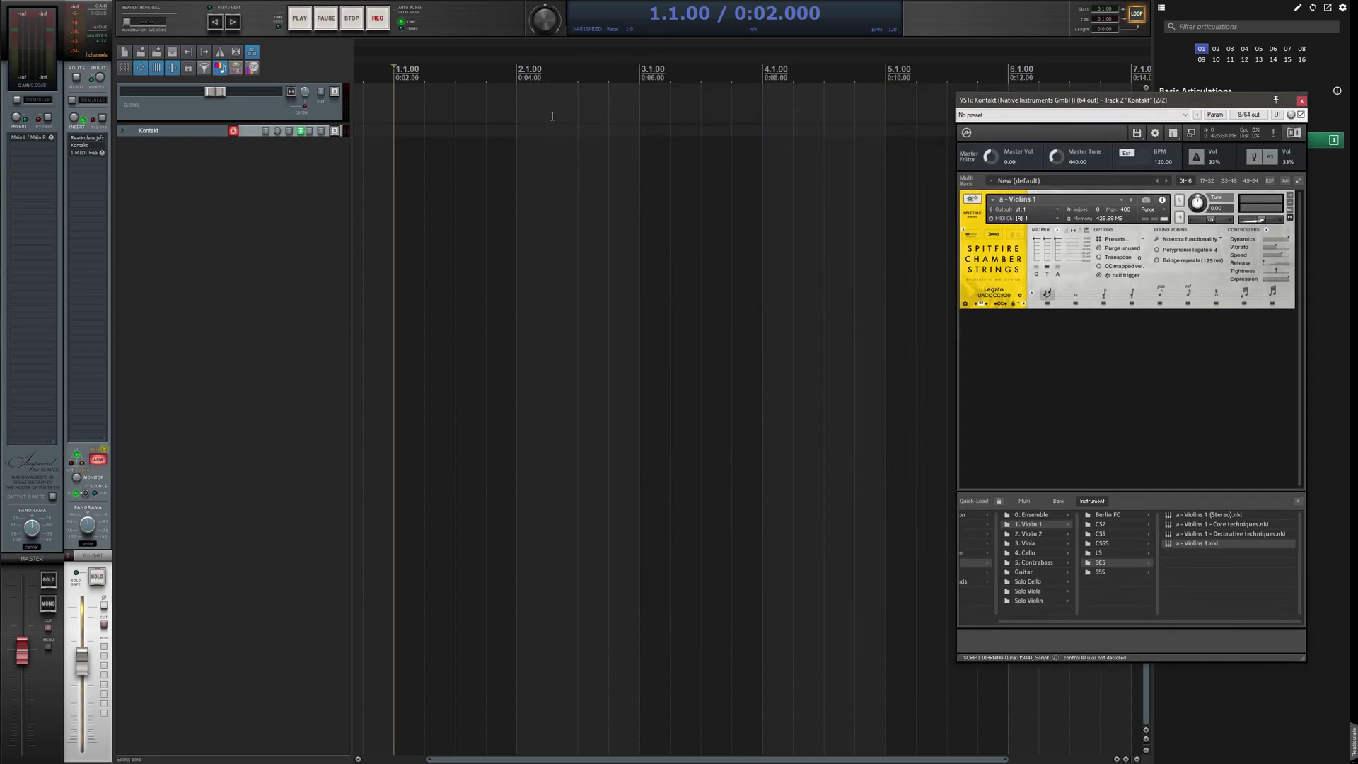
left_click_drag(395, 133, 916, 145)
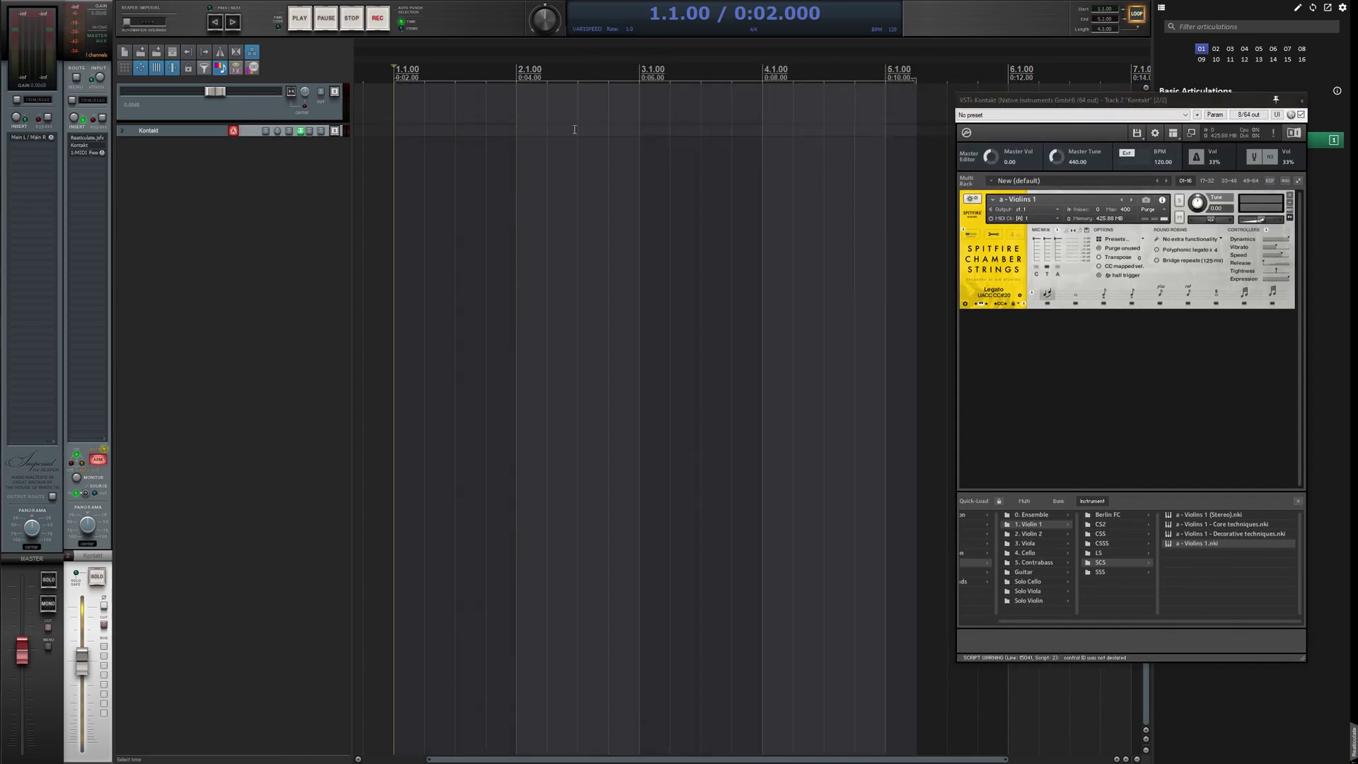
key("Escape")
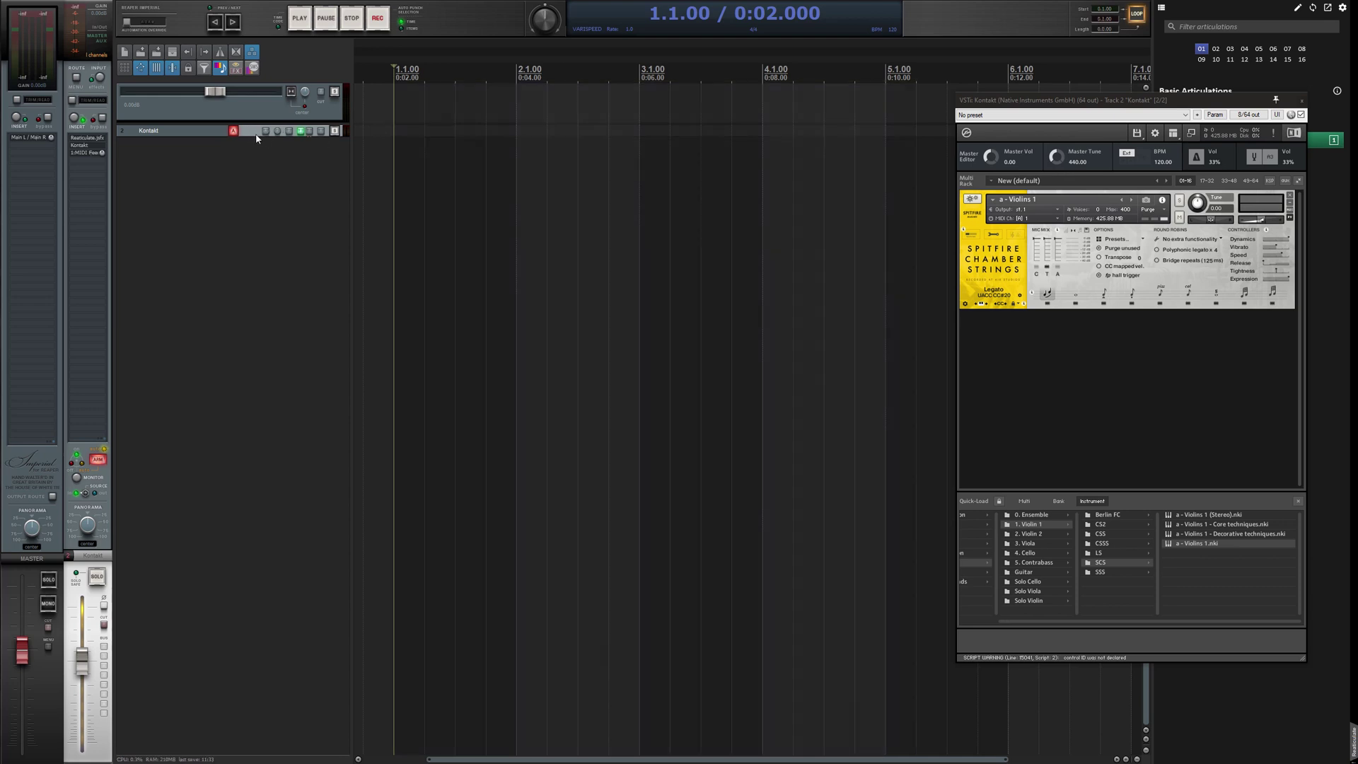
left_click_drag(256, 135, 261, 213)
left_click_drag(391, 164, 886, 184)
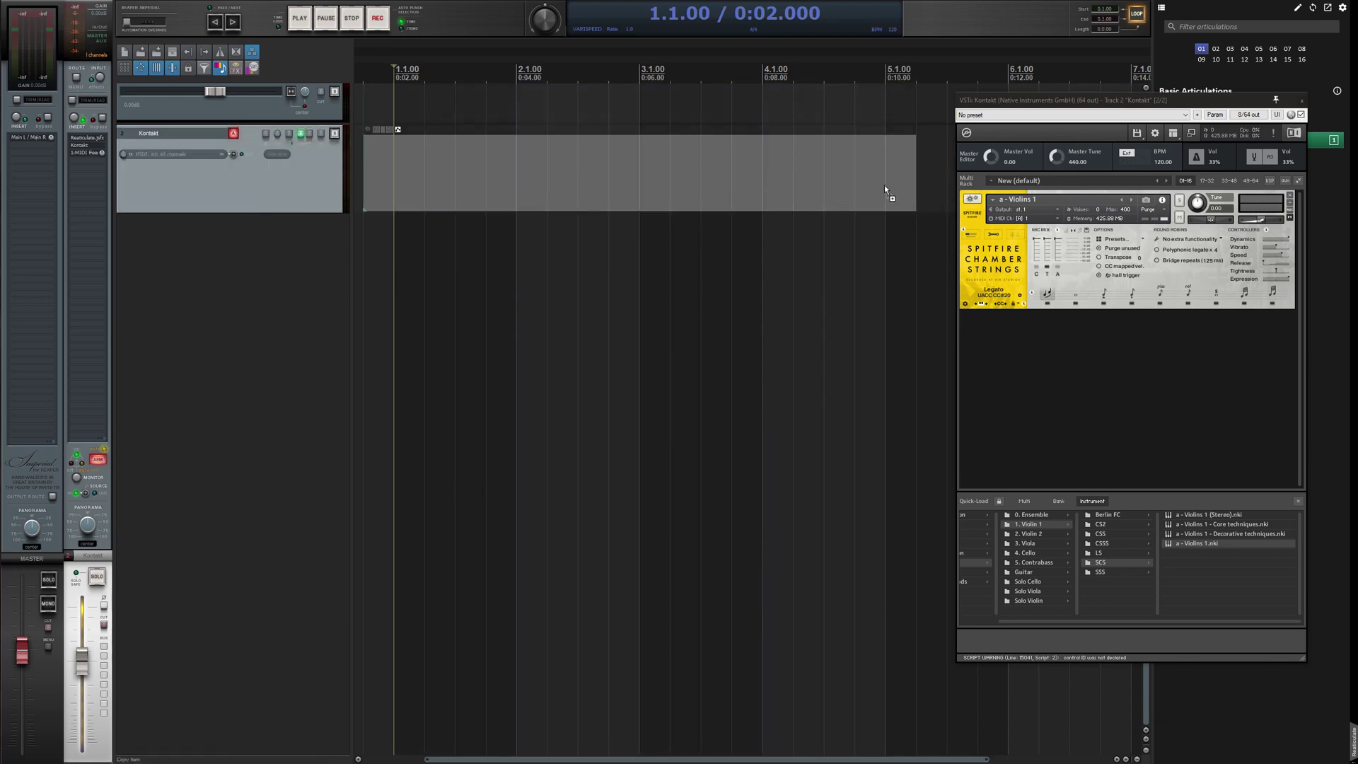
double_click(617, 173)
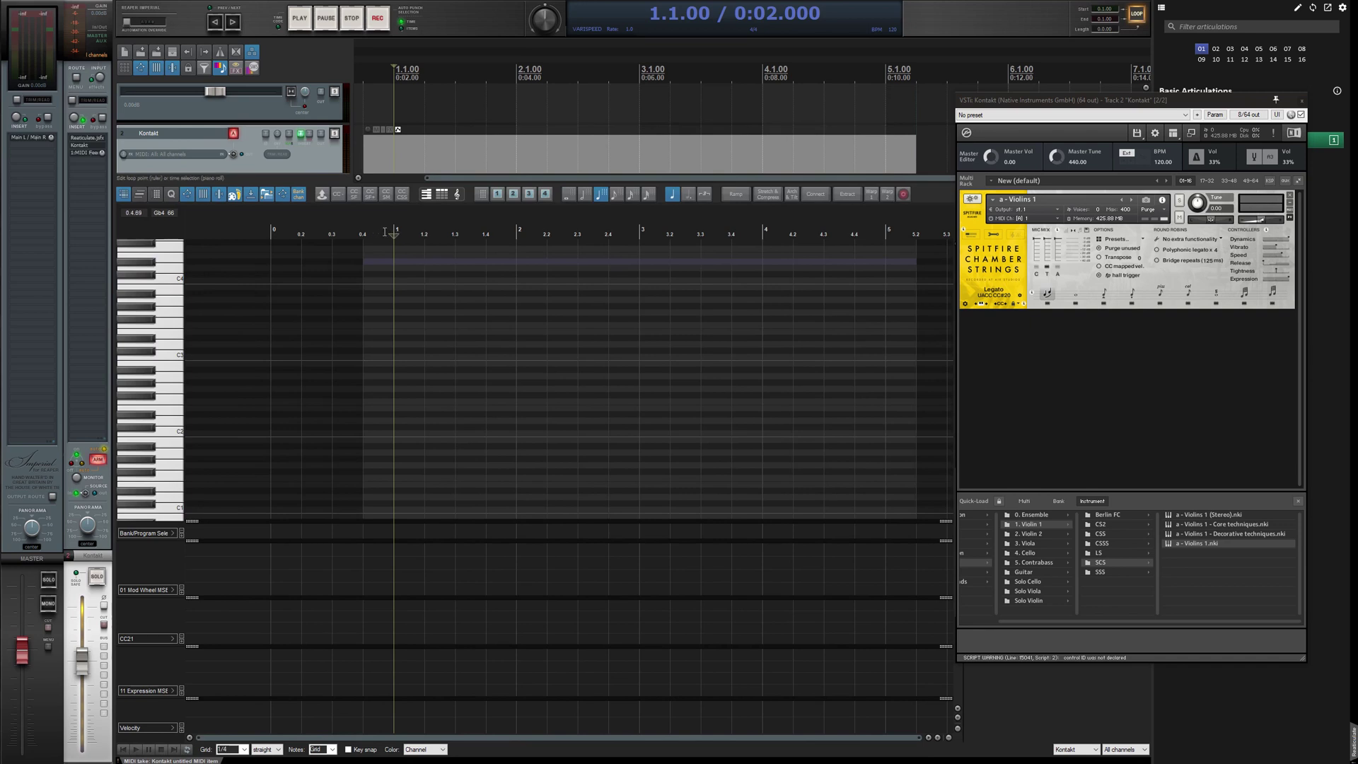
Enter the quarter-note line C4, D4, Eb4, F4, G4, F4, Eb4, D4, C4 starting at bar 1
mouse_move(385, 232)
left_mouse_down()
mouse_move(363, 234)
mouse_move(402, 234)
left_mouse_up()
key("ctrl+r")
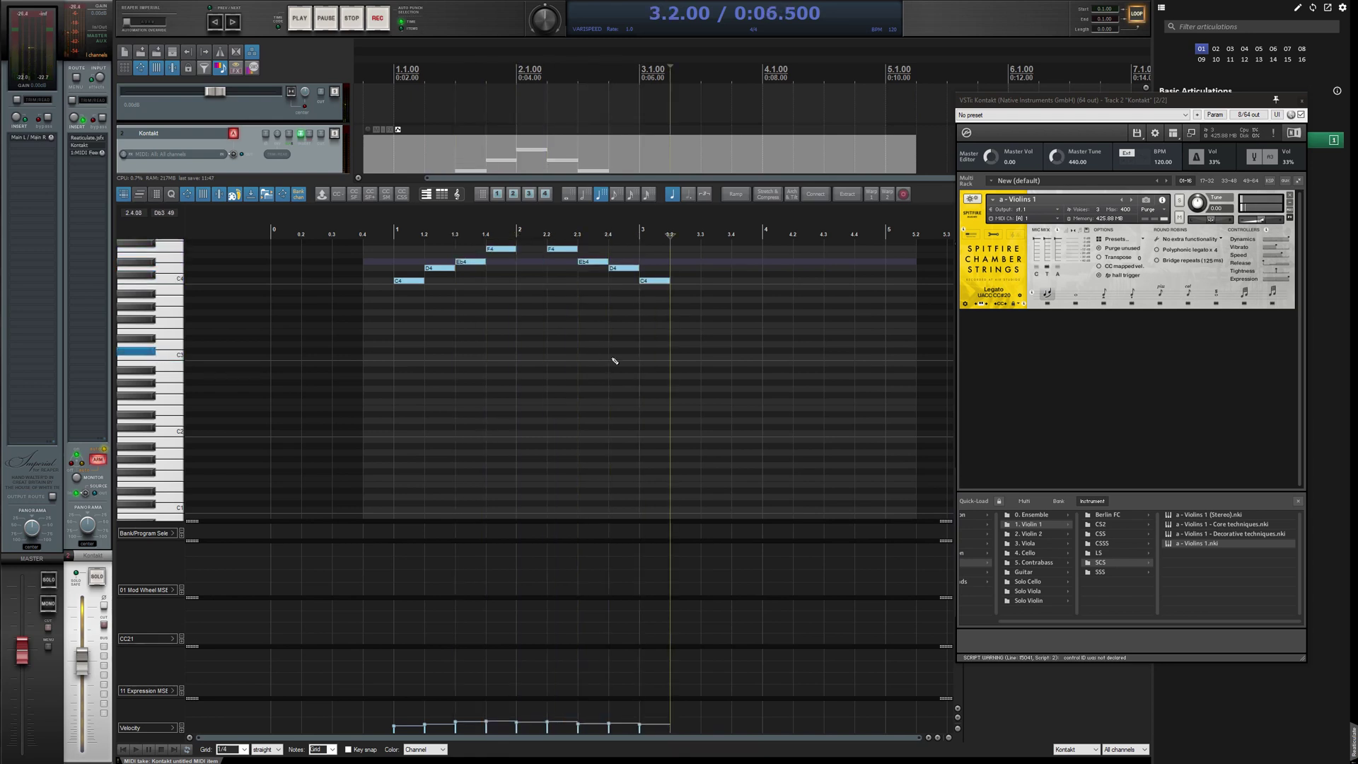
scroll(614, 359, "up", 2)
left_click_drag(1082, 101, 1036, 184)
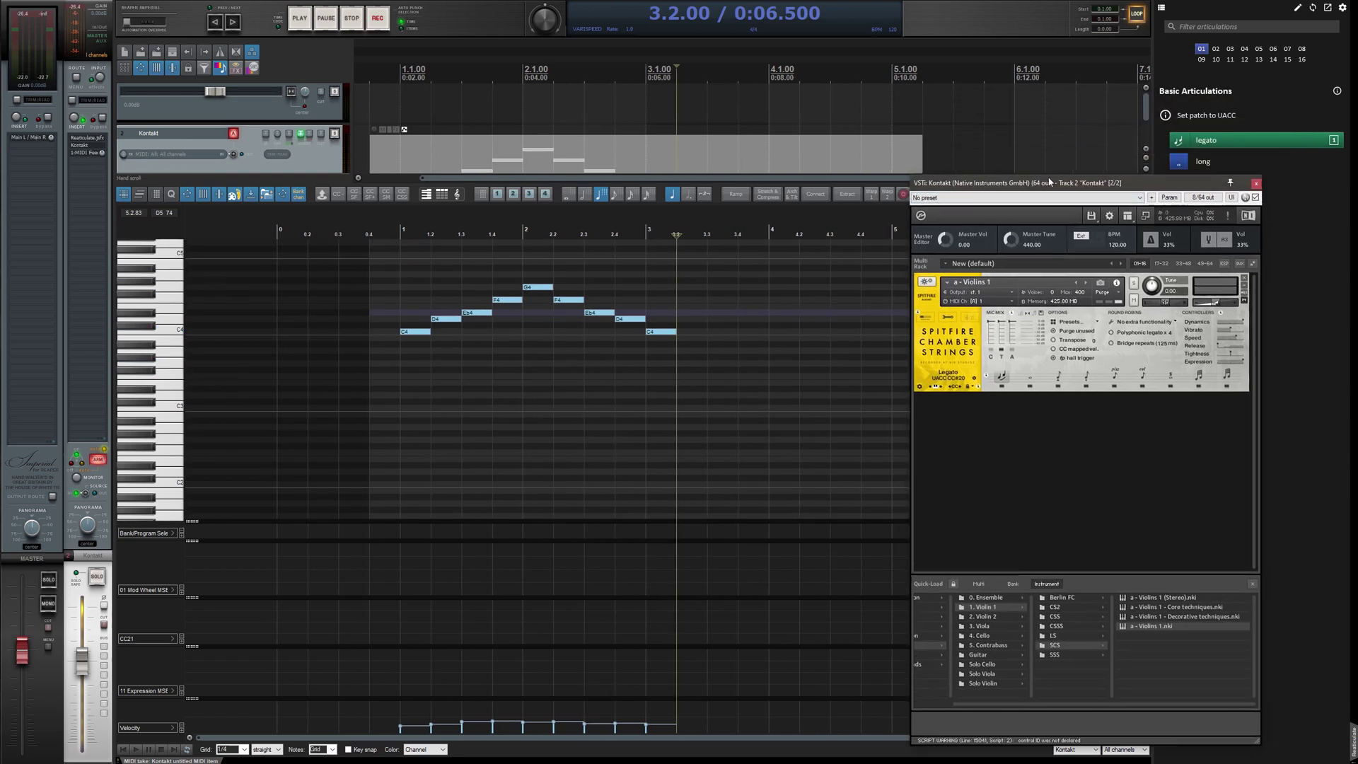
Extend all notes to overlap slightly under a legato articulation event at bar 1, and play back the phrase
left_click(400, 228)
left_click_drag(363, 242, 762, 418)
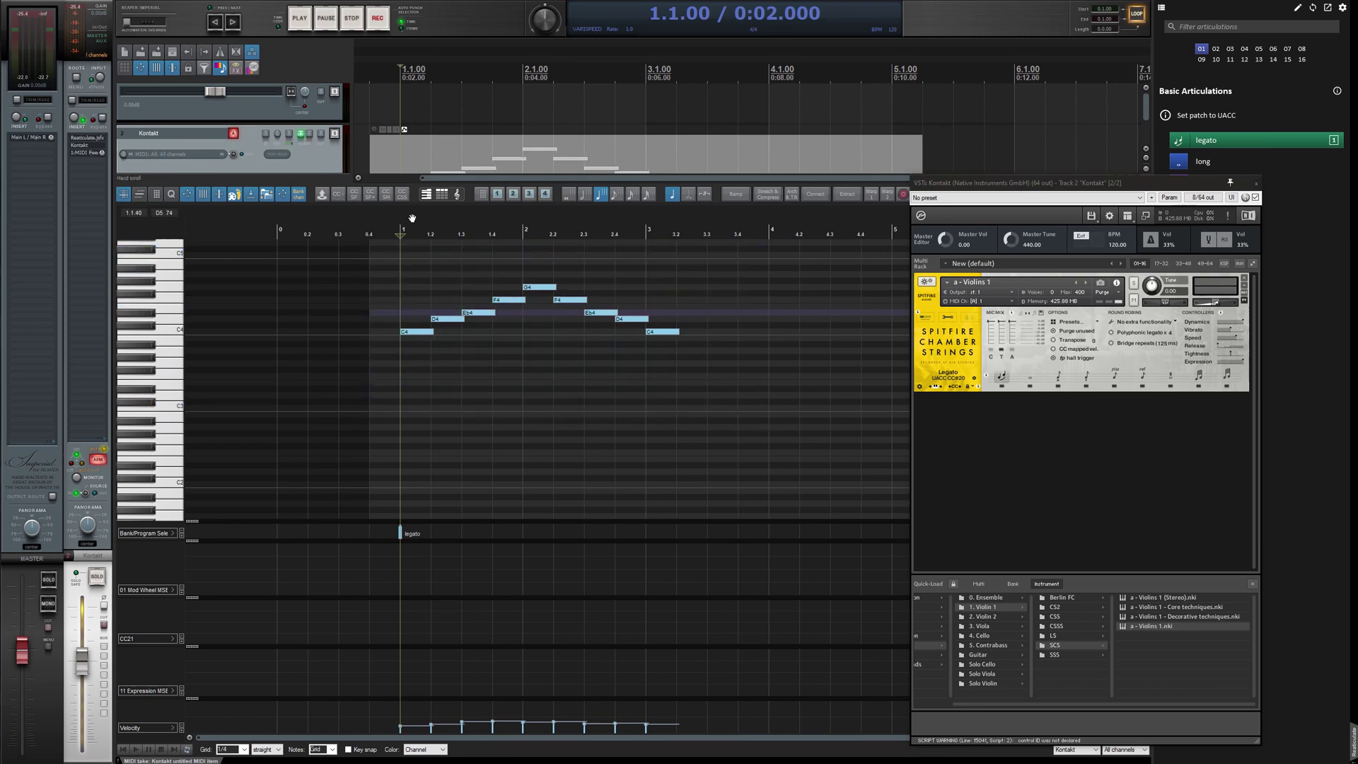
key("space")
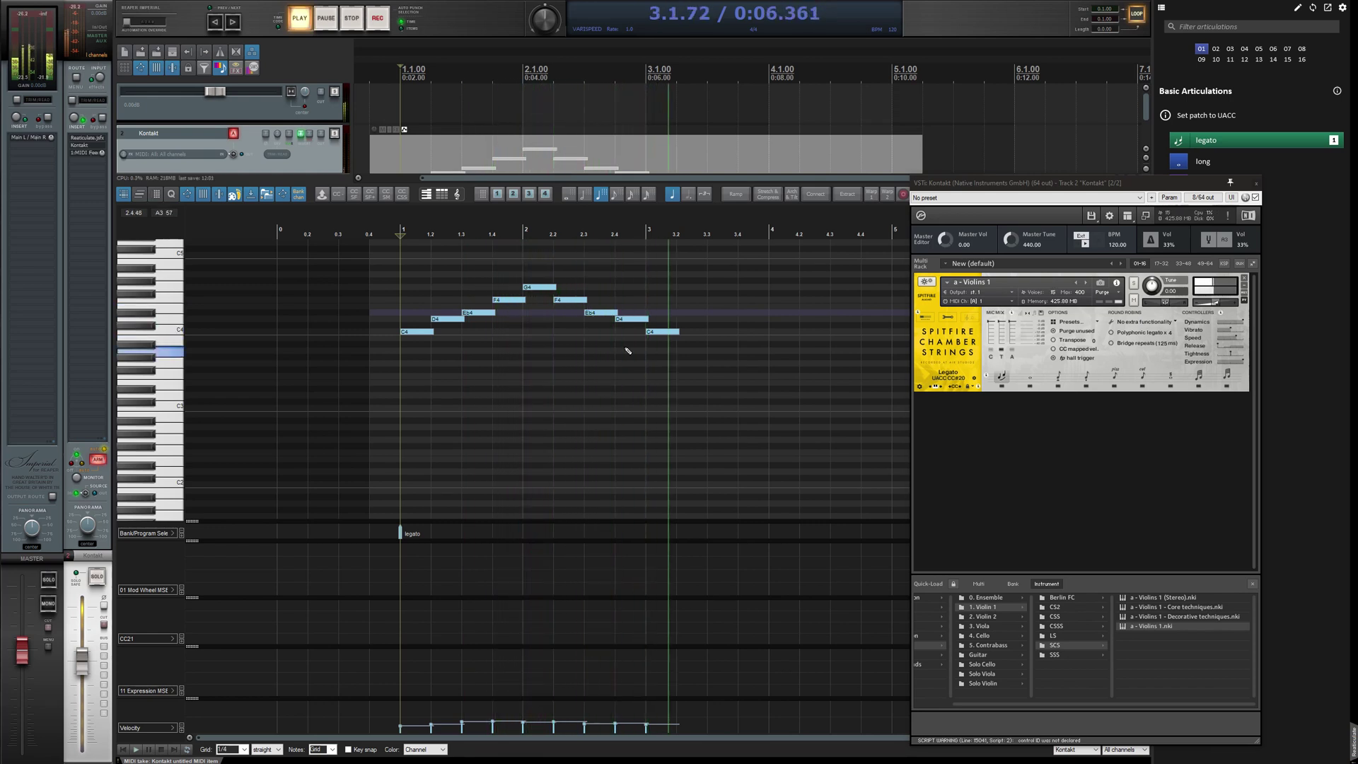
key("space")
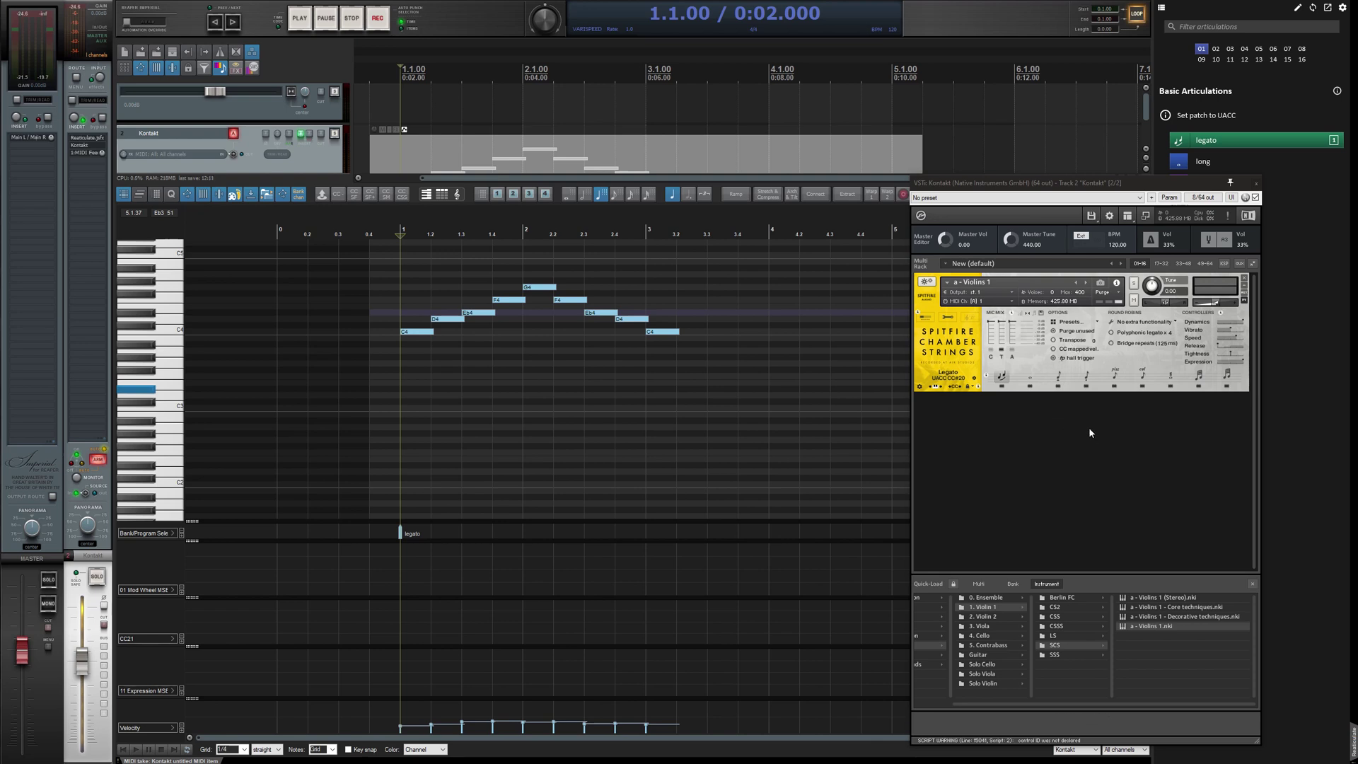
Load a second "a - Violins 1.nki" patch and set it to Locked to UACC
double_click(1158, 627)
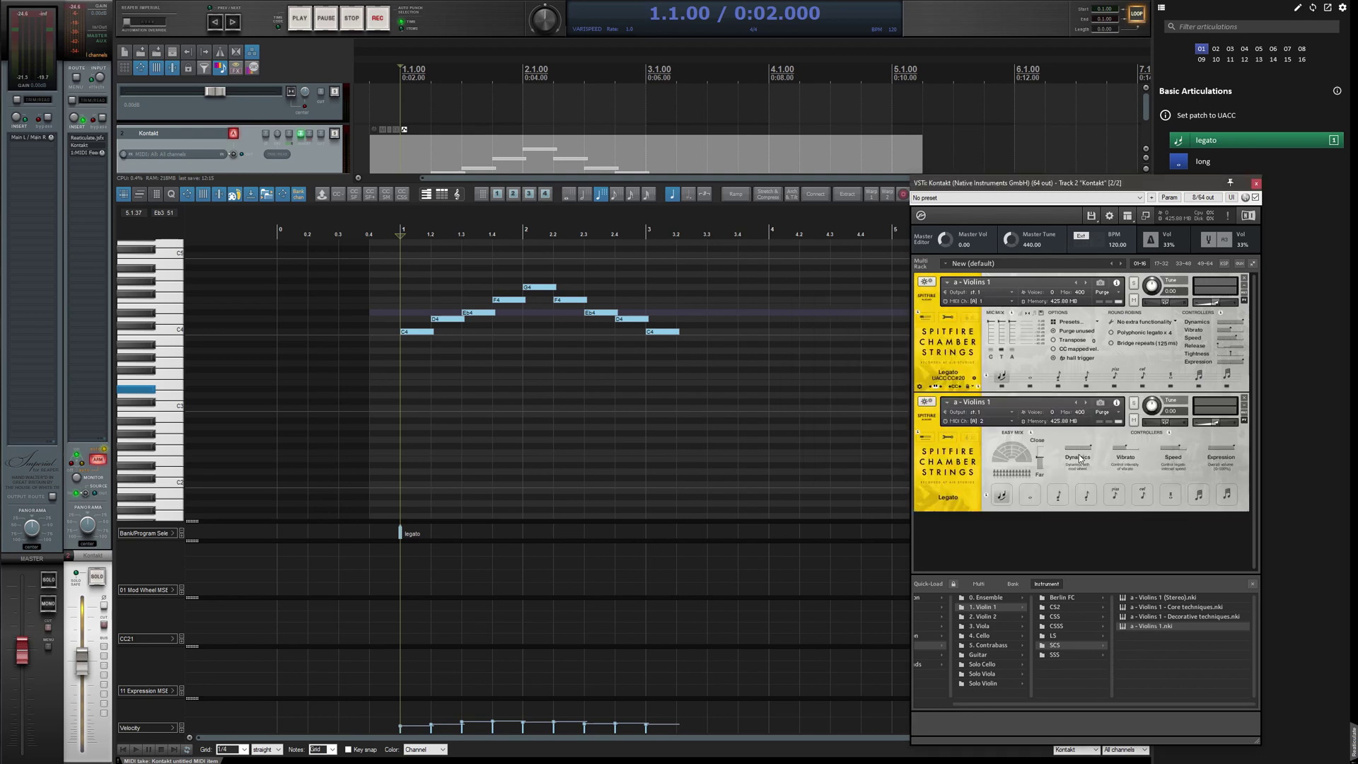
left_click(948, 438)
left_click(963, 506)
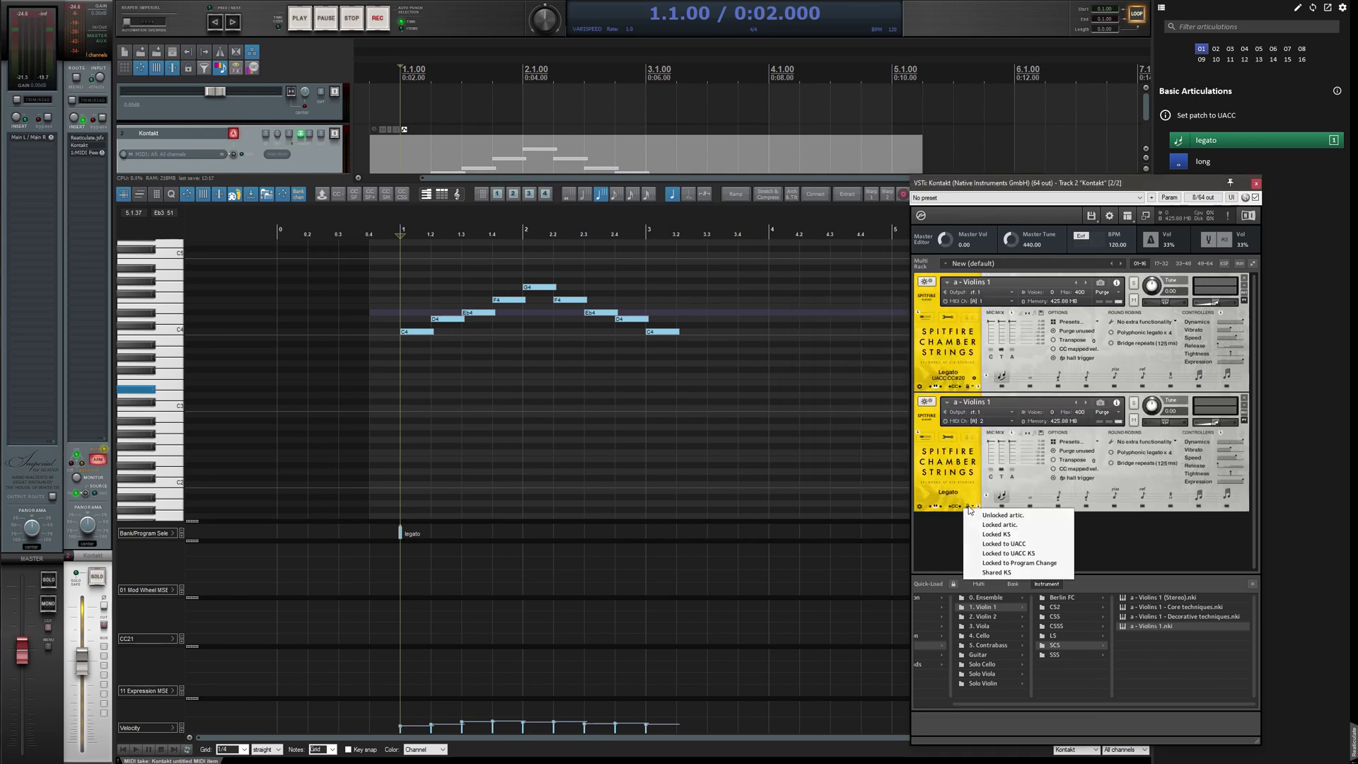
left_click(1027, 547)
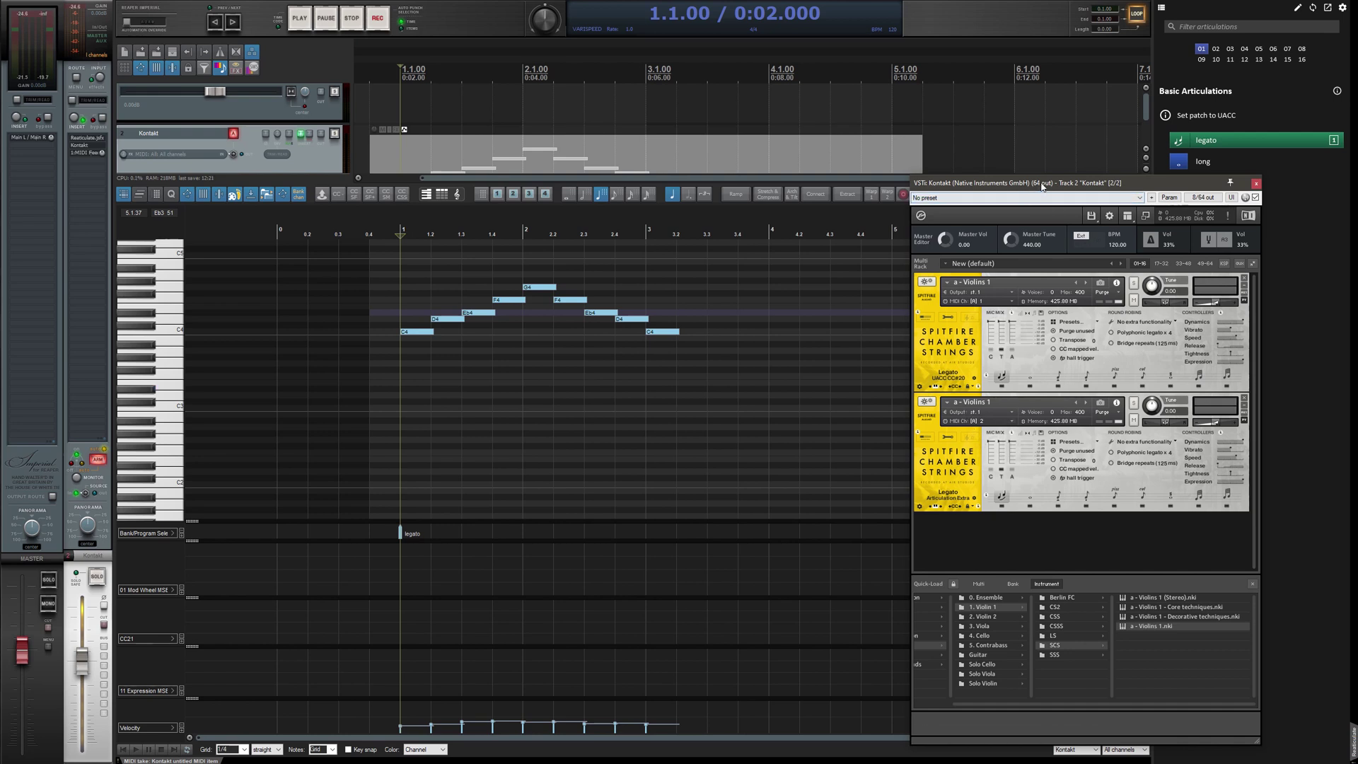
Review the source and destination channel settings of the SCS bank in the track's articulation setup
left_click_drag(1041, 186, 923, 153)
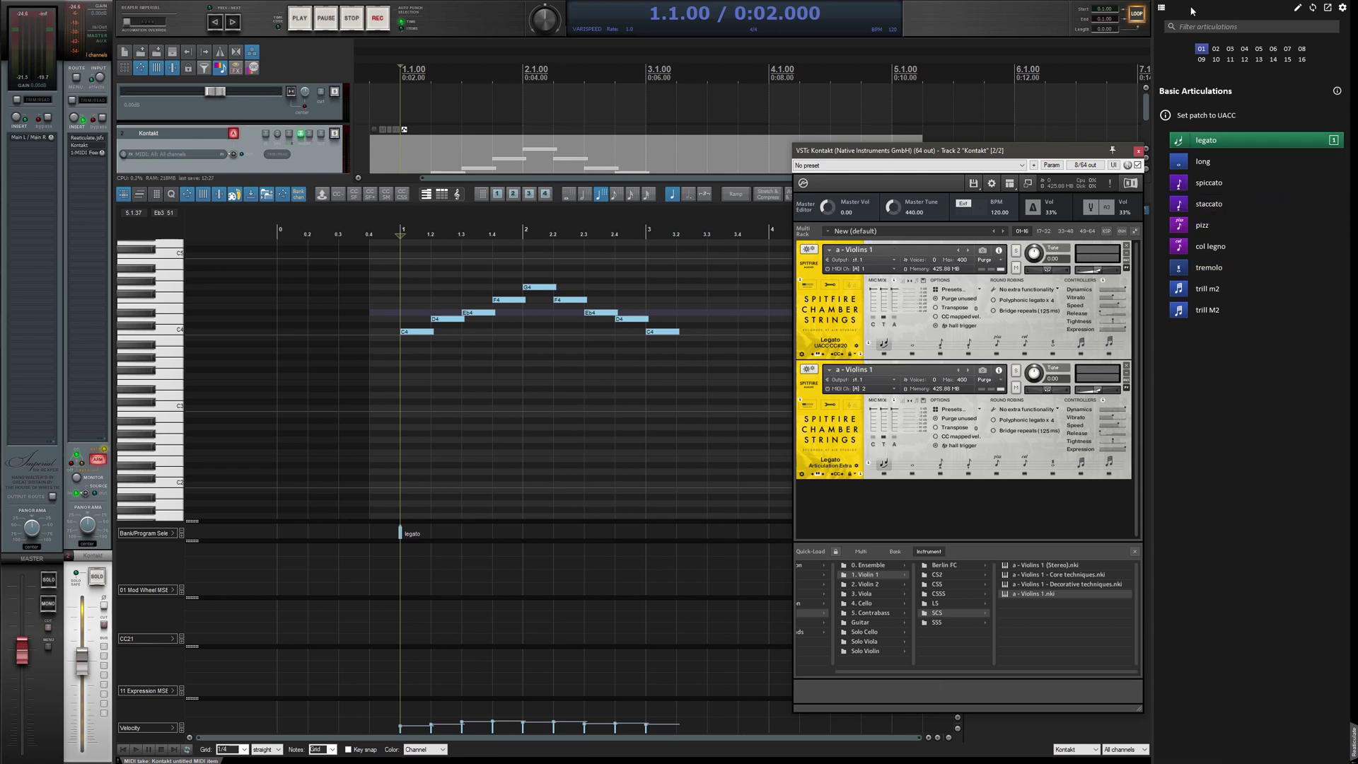
left_click(1163, 8)
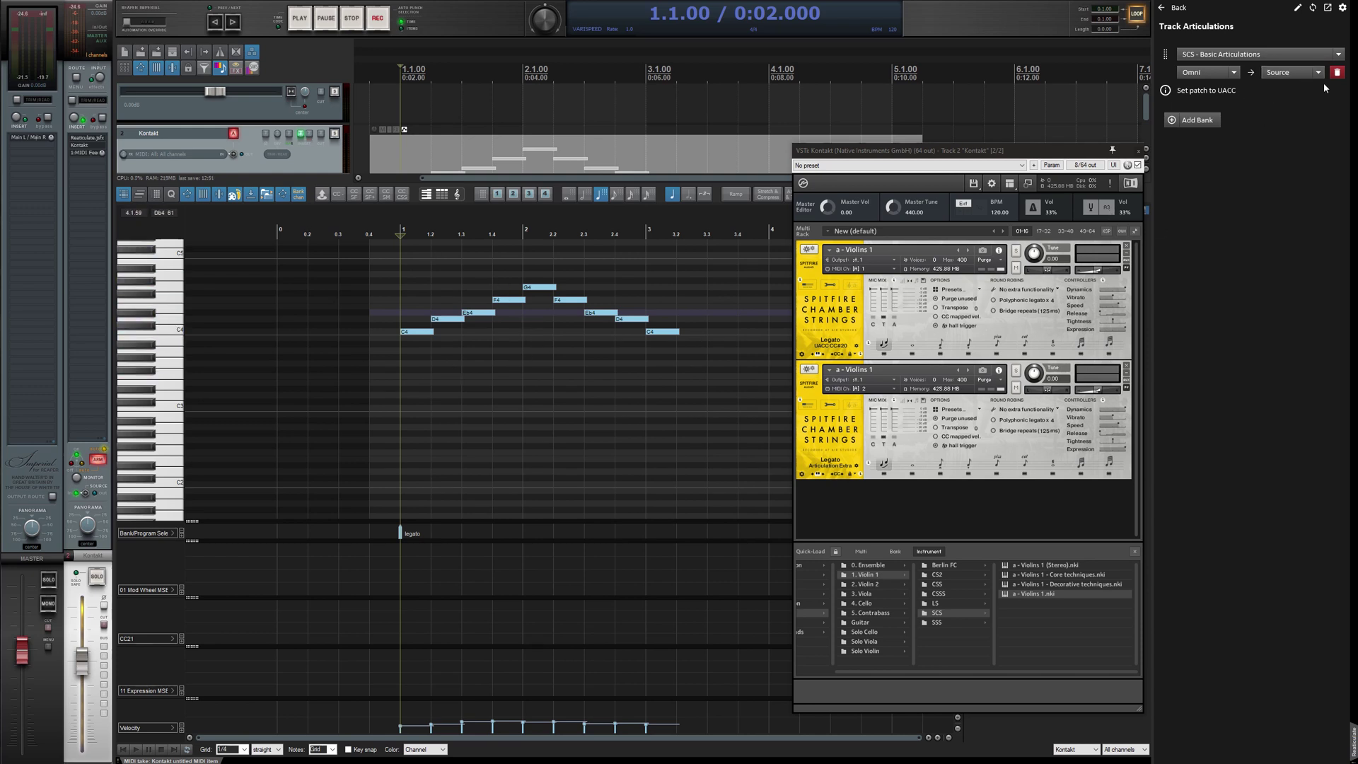
left_click_drag(990, 150, 1033, 148)
left_click(1157, 10)
scroll(493, 301, "up", 3)
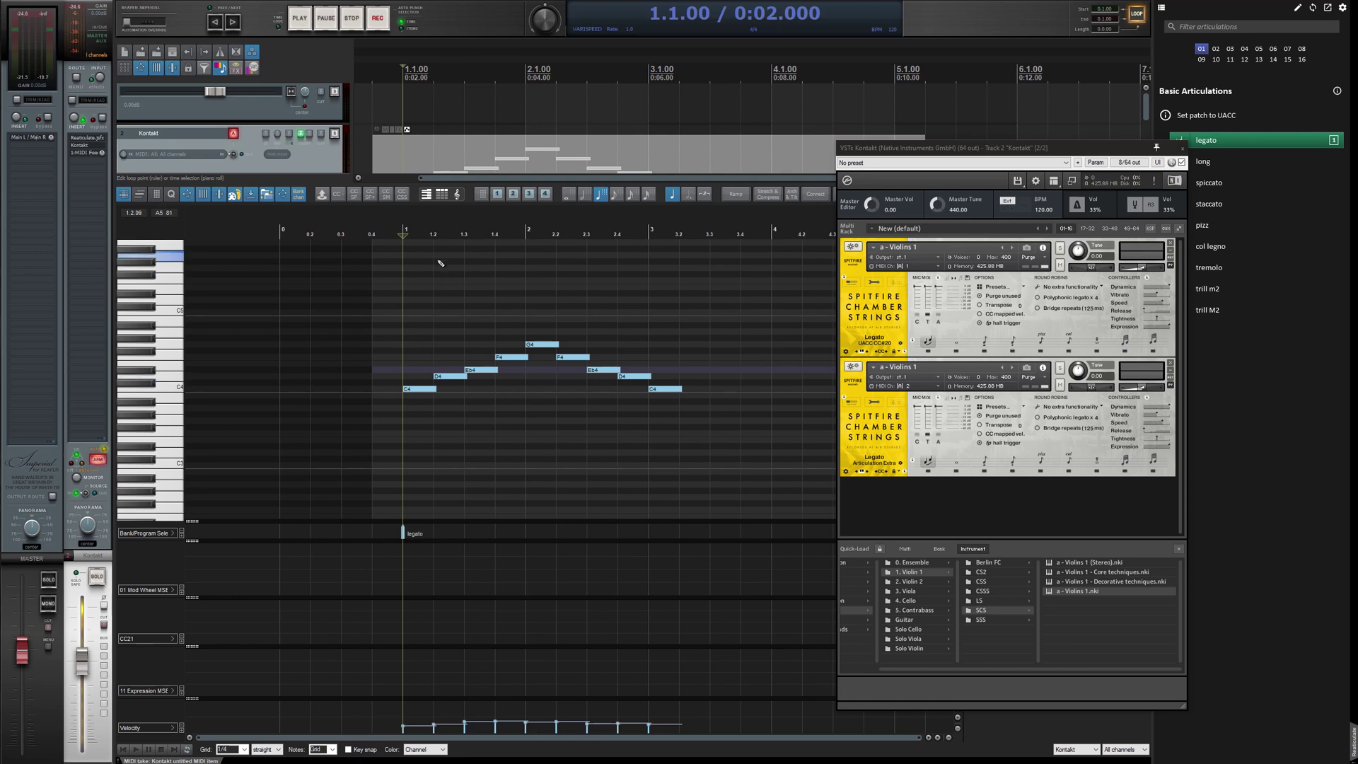
left_click_drag(995, 150, 946, 147)
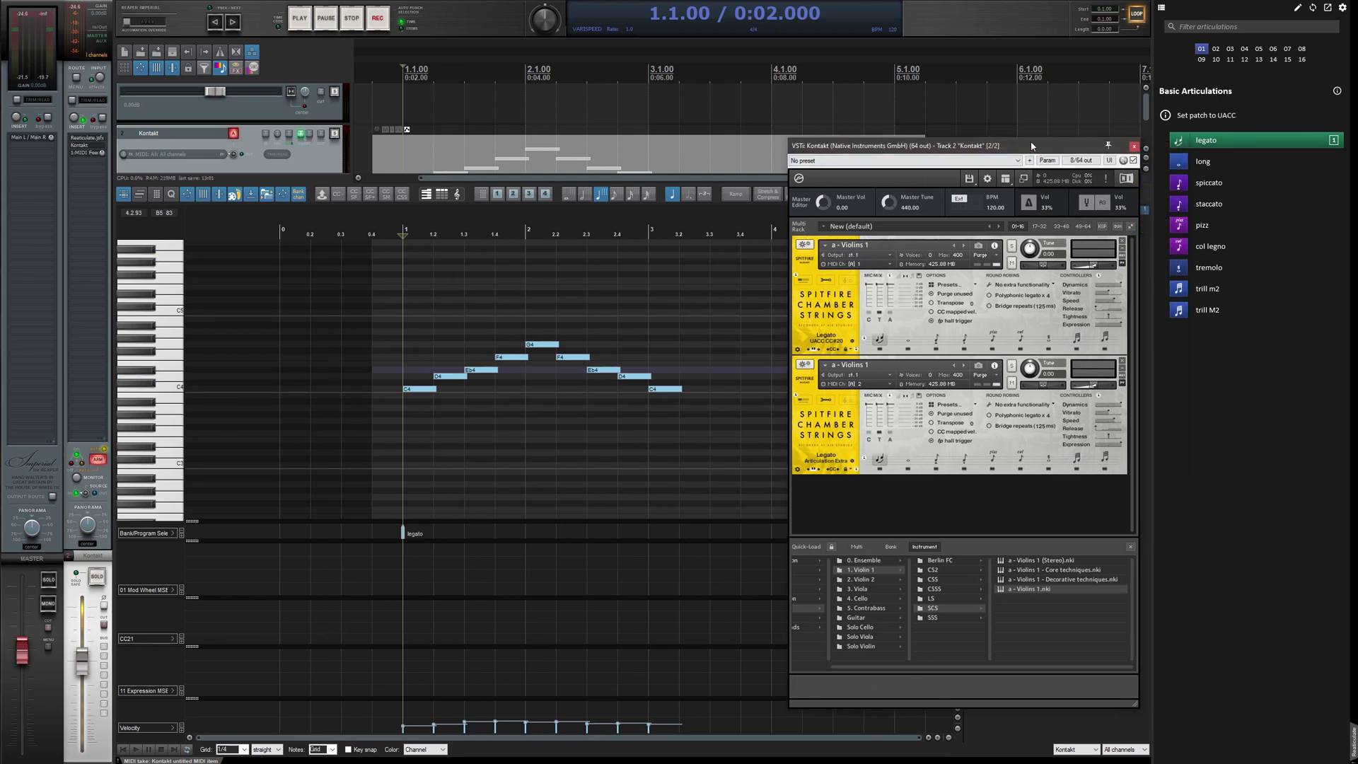
Try activating tremolo on channel 2 and col legno on channel 3
left_click(1216, 49)
left_click(1233, 266)
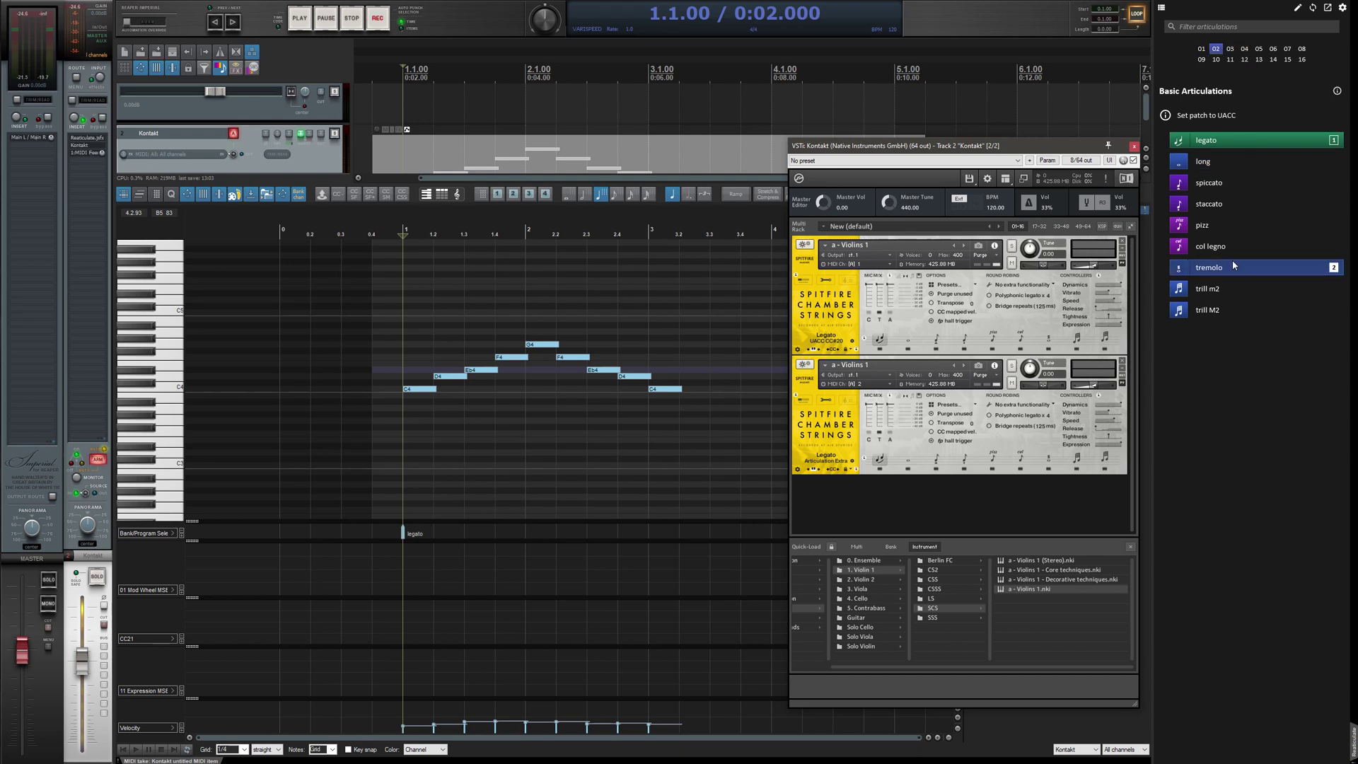
left_click(1233, 252)
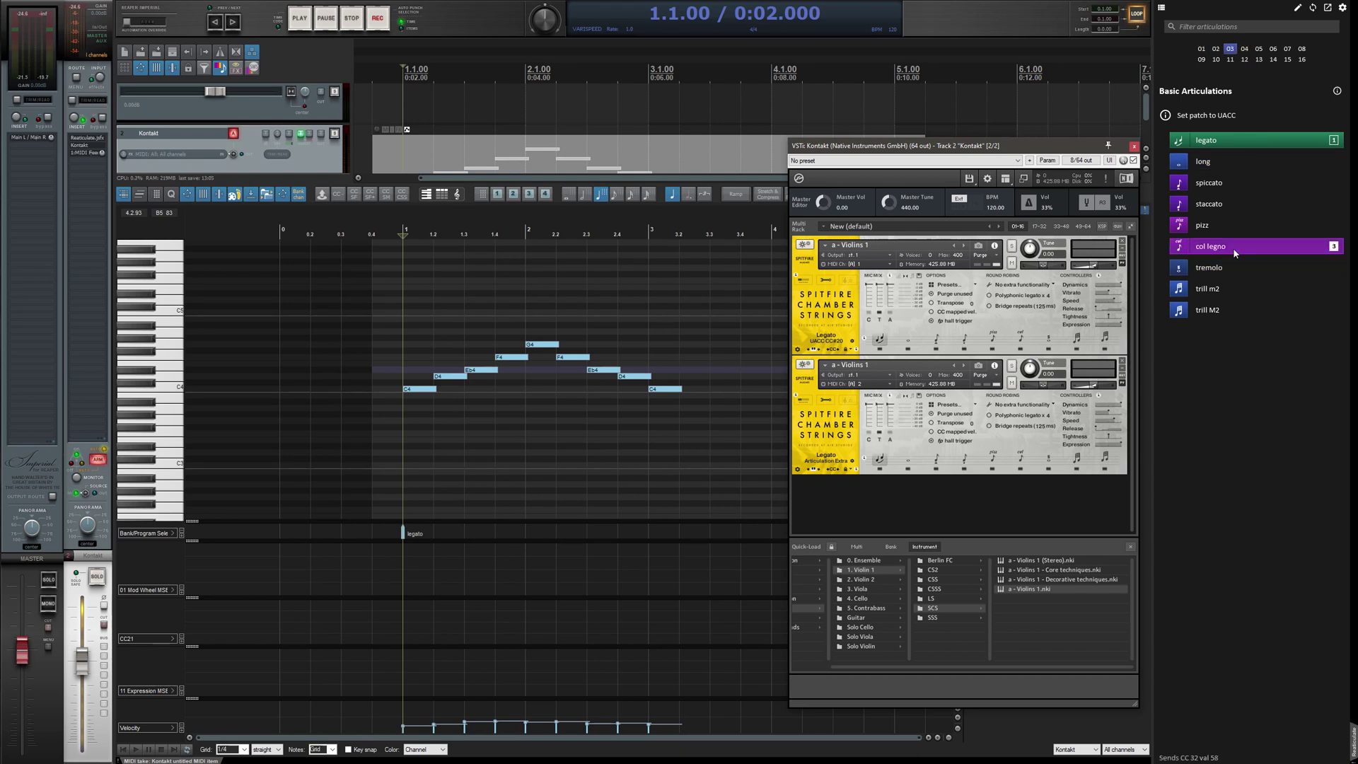
Cycle through Reaticulate's MIDI channels and make channel 2 the default channel
key("4")
key("Left")
key("Left")
key("Left")
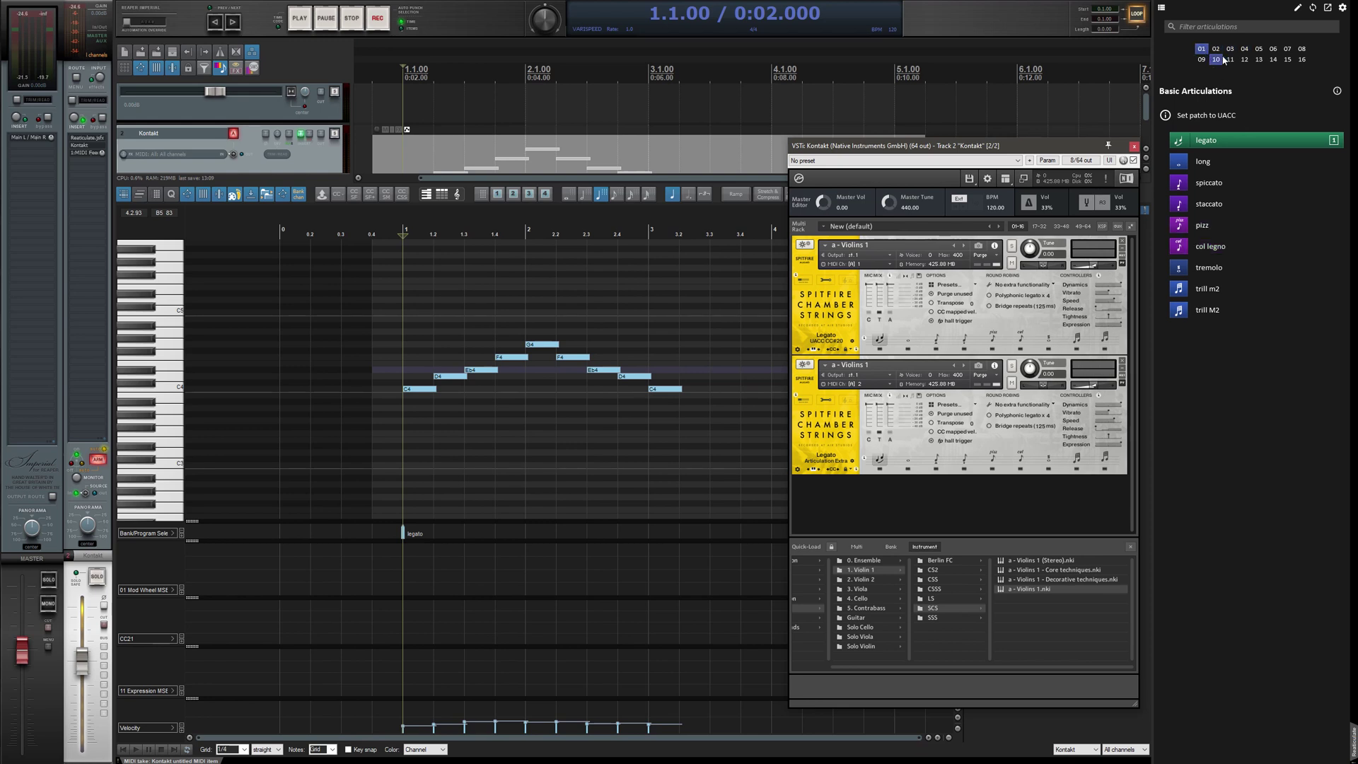
key("Right")
key("Right")
key("Right")
left_click(1208, 371)
key("Left")
key("Left")
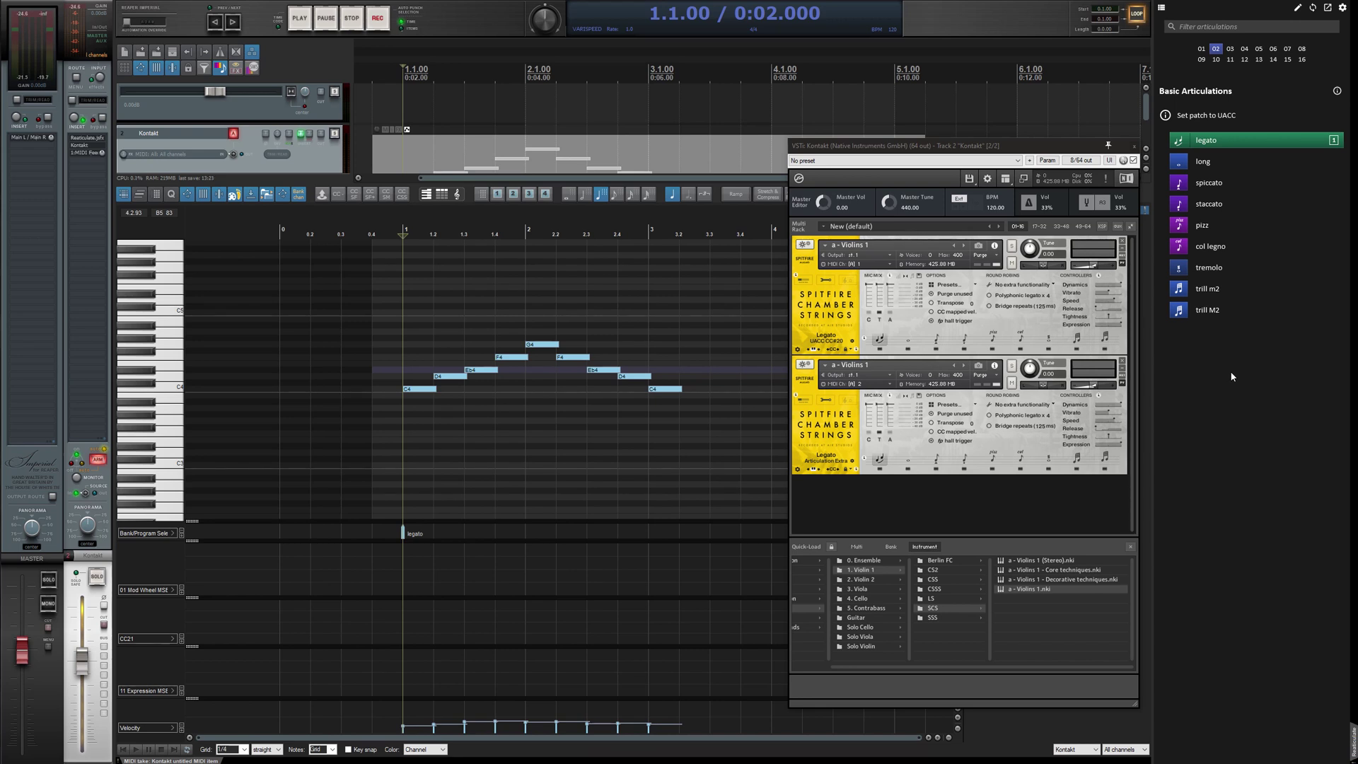
Enter a second quarter-note line on channel 2 from bar 1: C4, D4, Eb4, D4, C4, Bb3, G3, Bb3, C4
left_click_drag(1015, 151, 1098, 165)
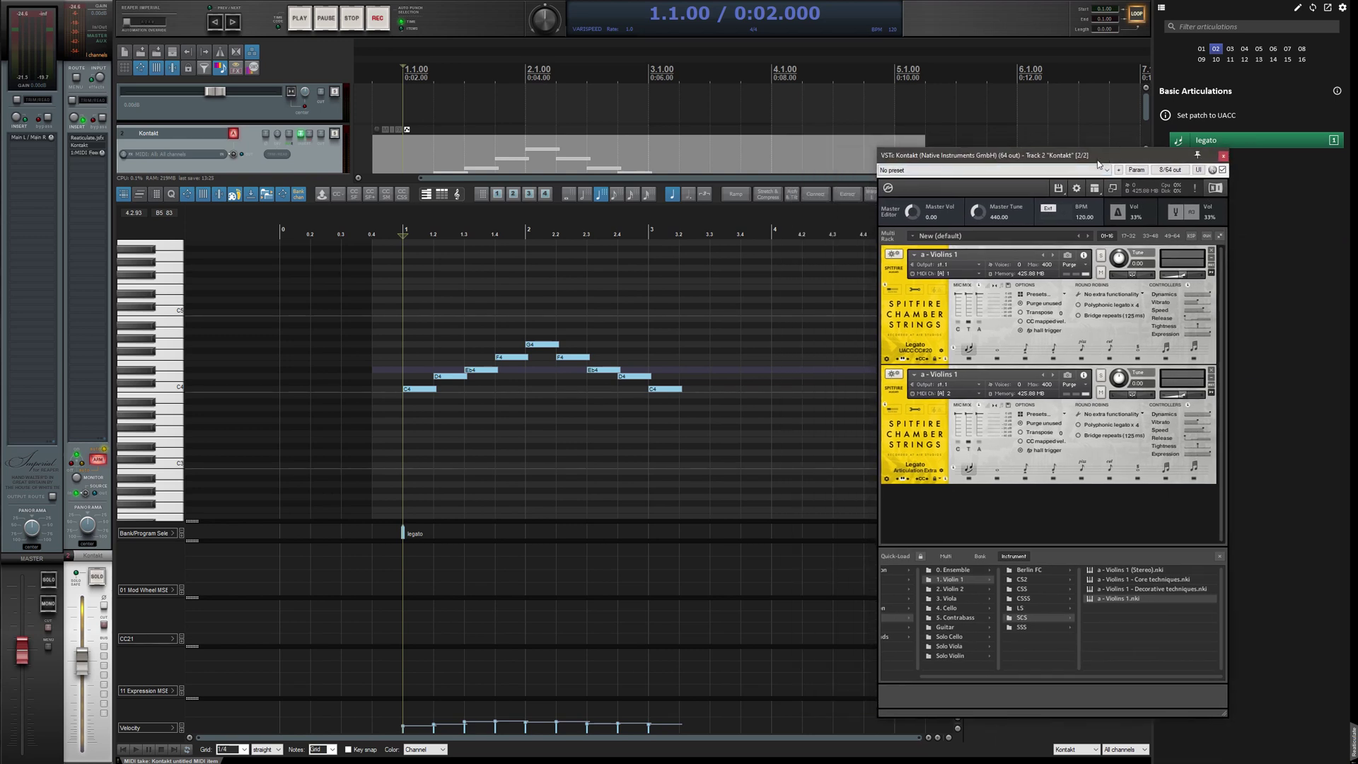
left_click(407, 231)
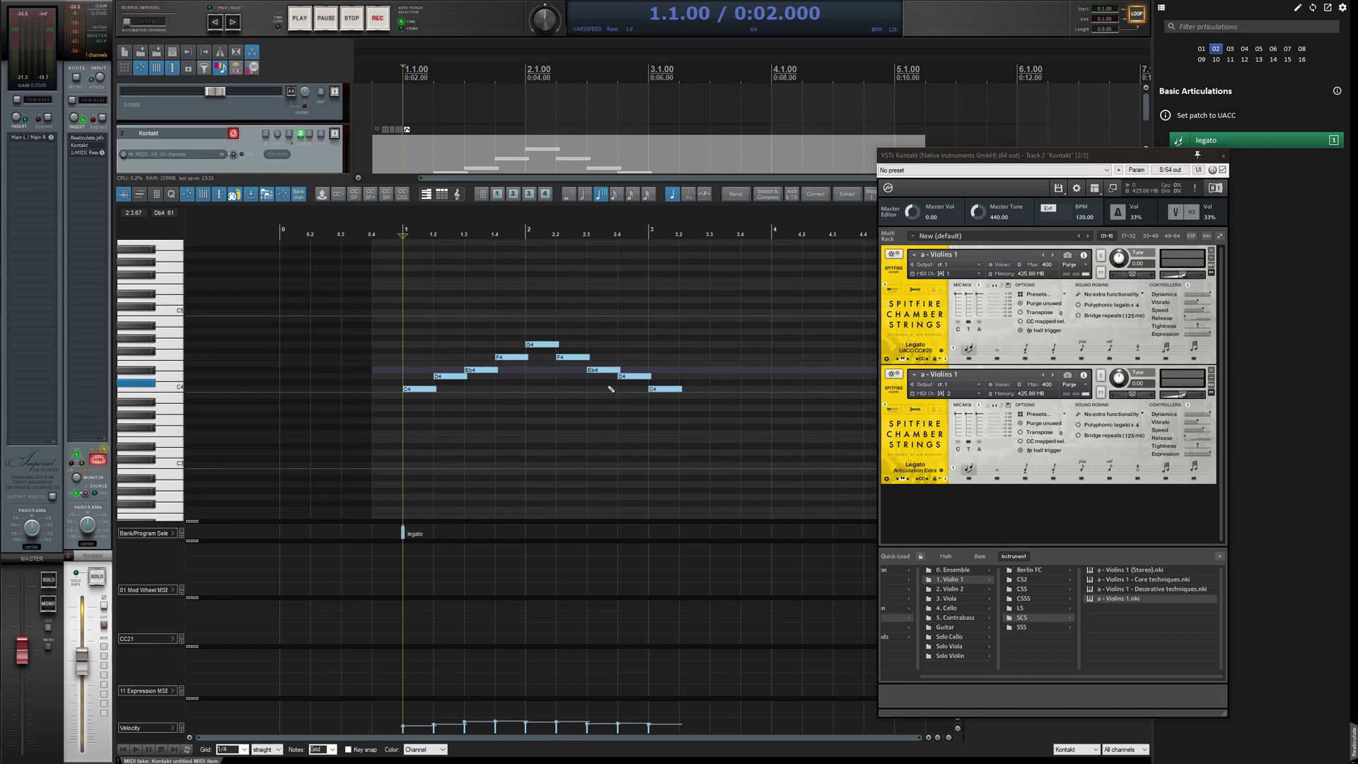
key("space")
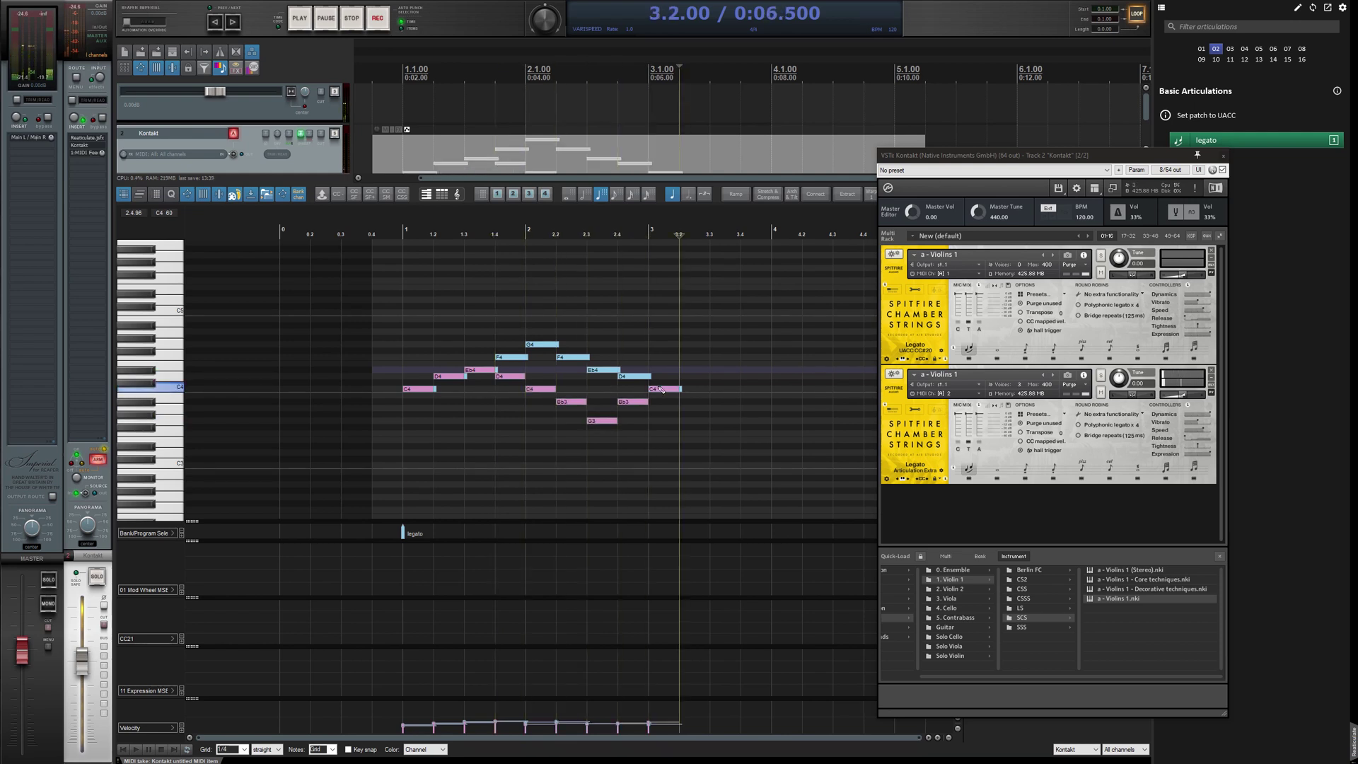
Filter the MIDI editor to channel 2 and extend all its notes so they overlap slightly
key("2")
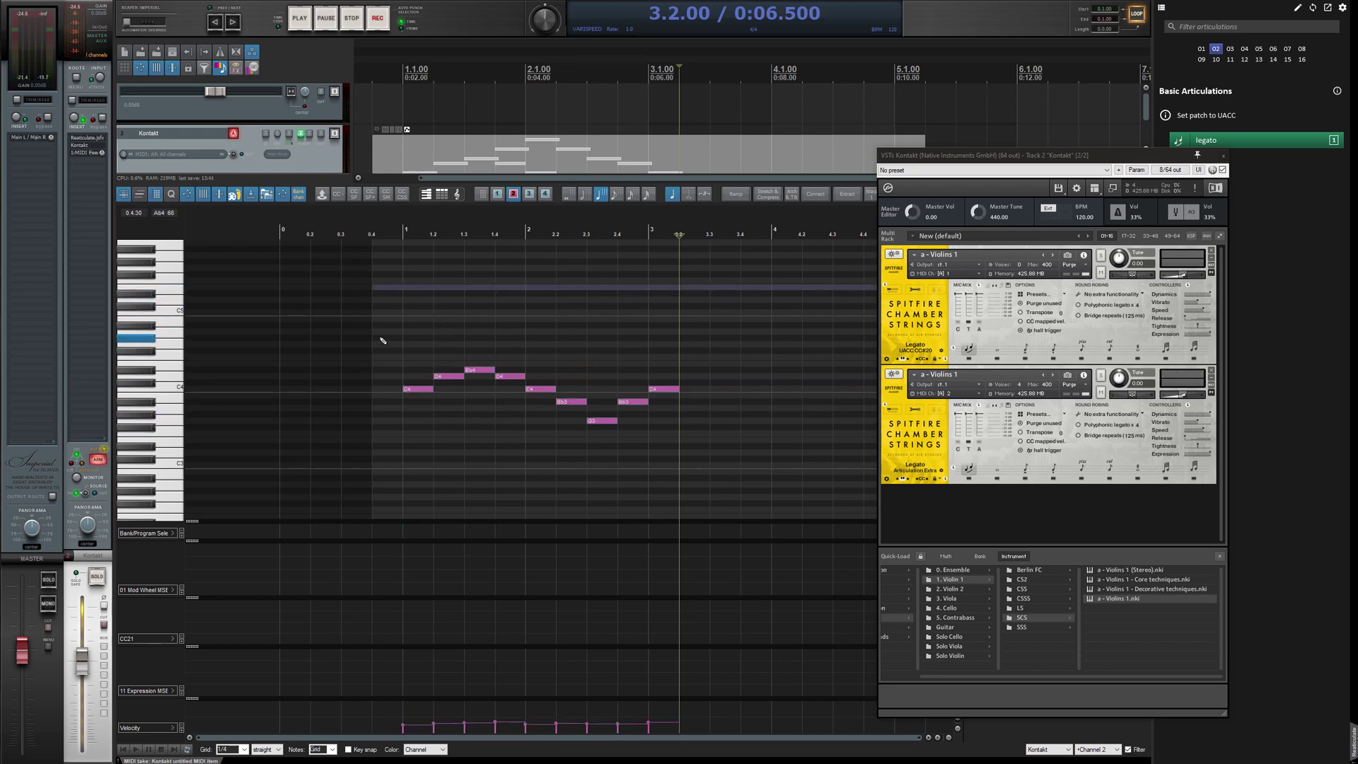
left_click_drag(370, 292, 681, 467)
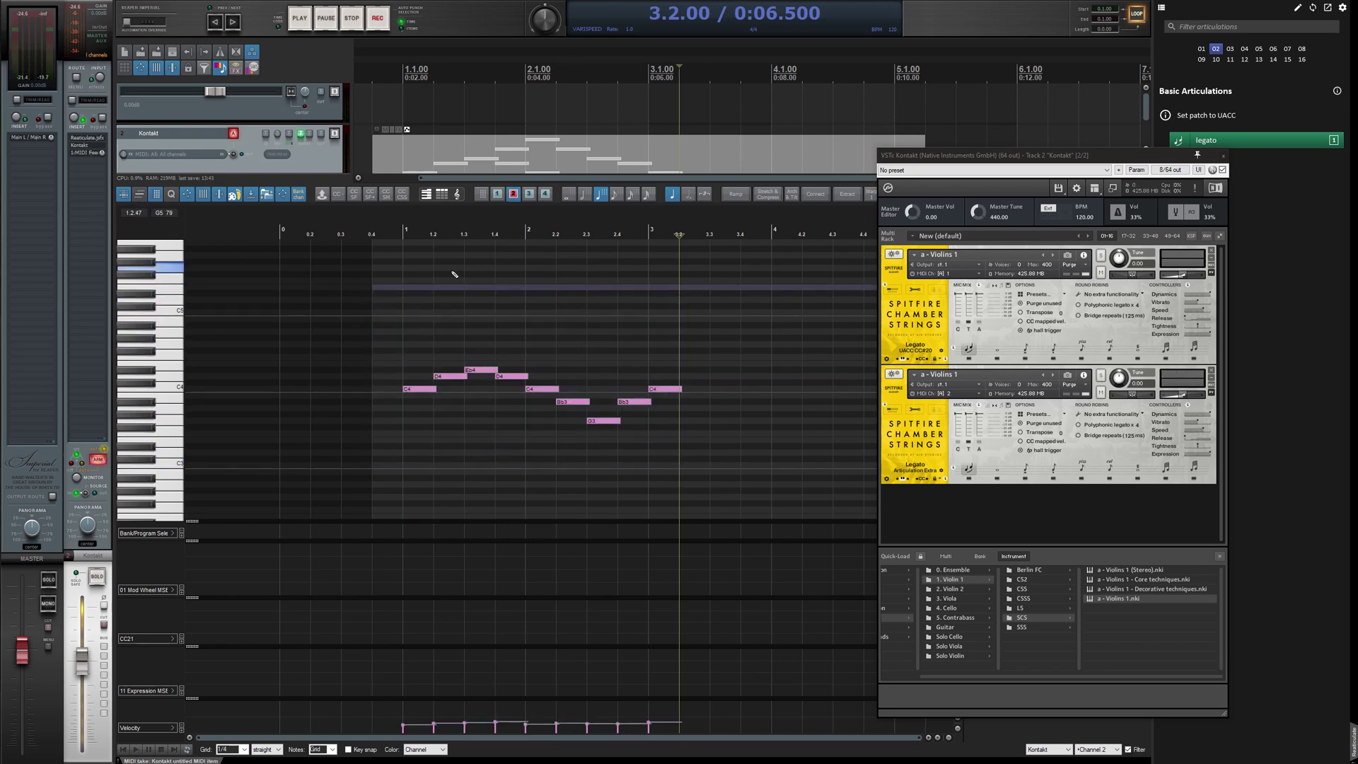
Insert the legato articulation for channel 2 at bar 1, return the cursor to the start, and reposition the Kontakt window to uncover the articulation list
left_click(1218, 142)
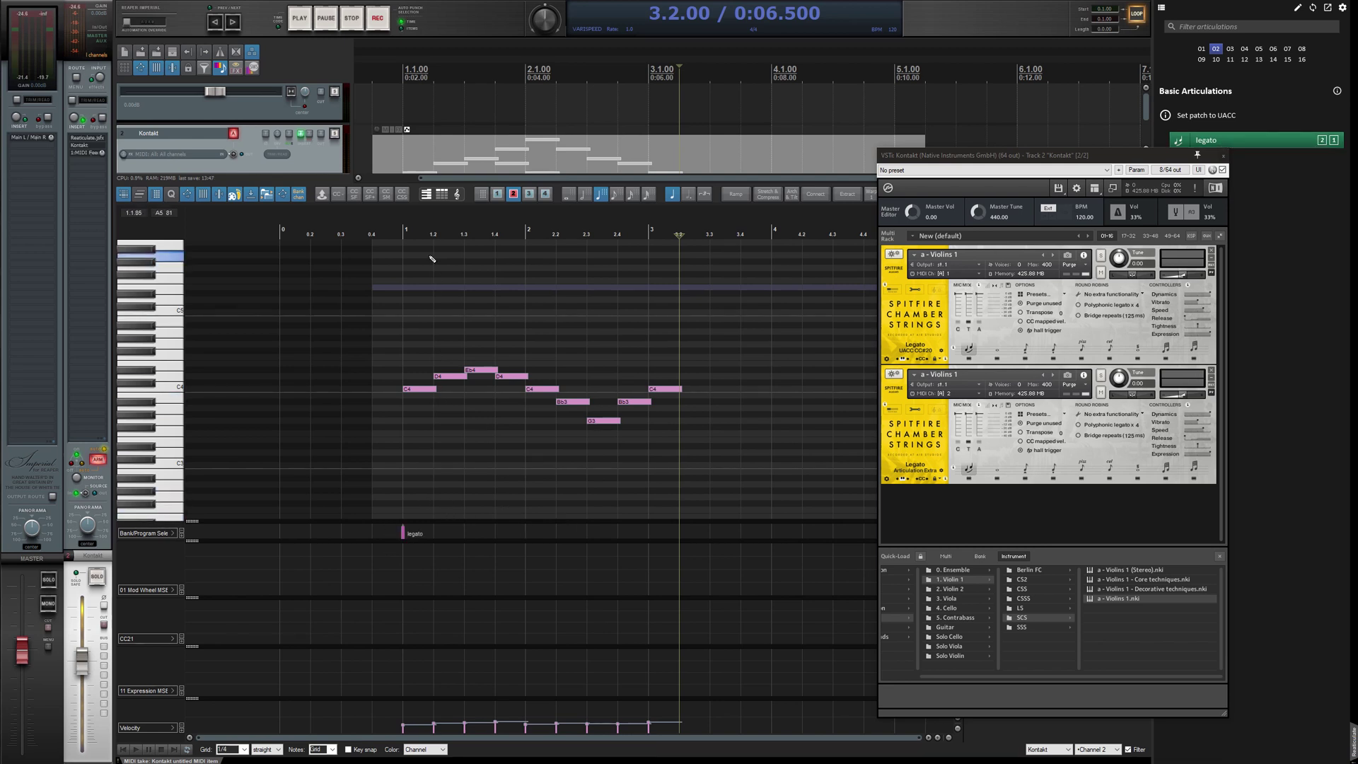
key("Home")
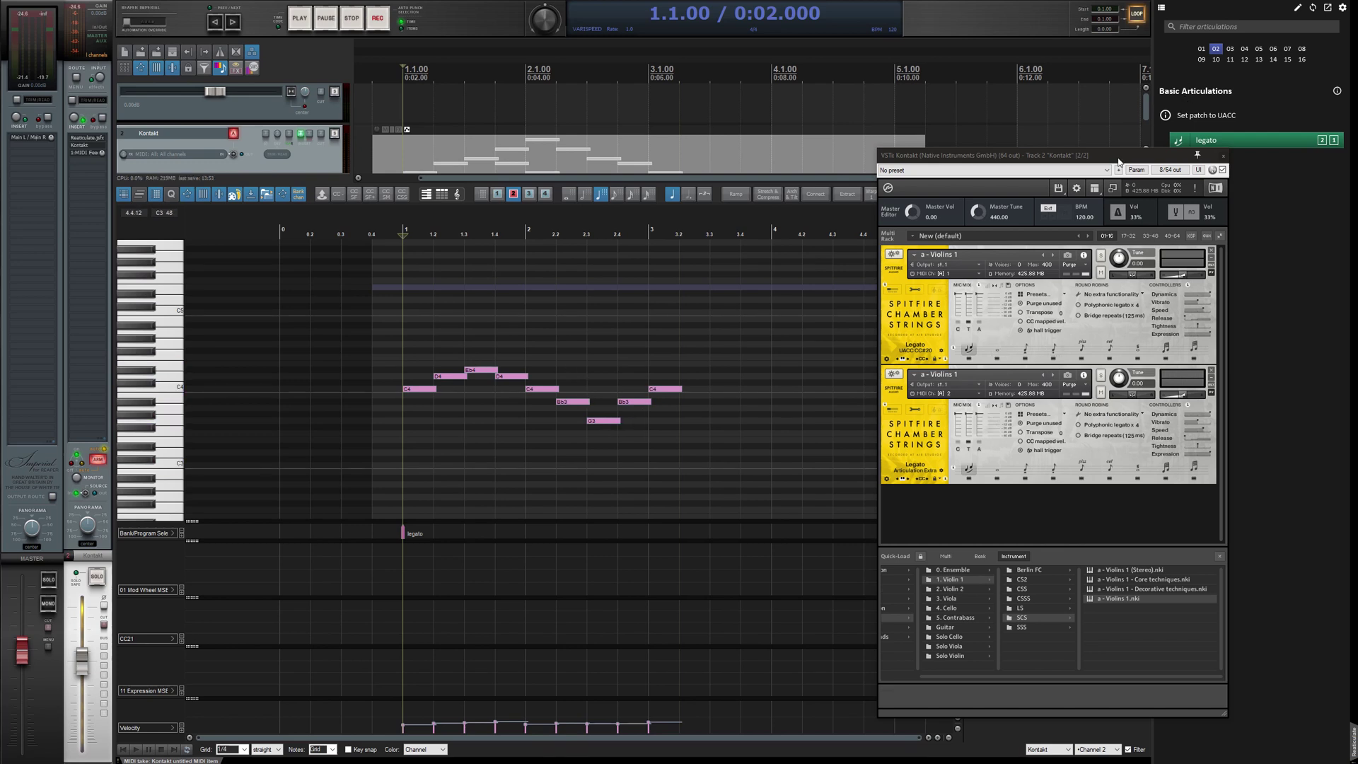
left_click_drag(1119, 159, 1067, 137)
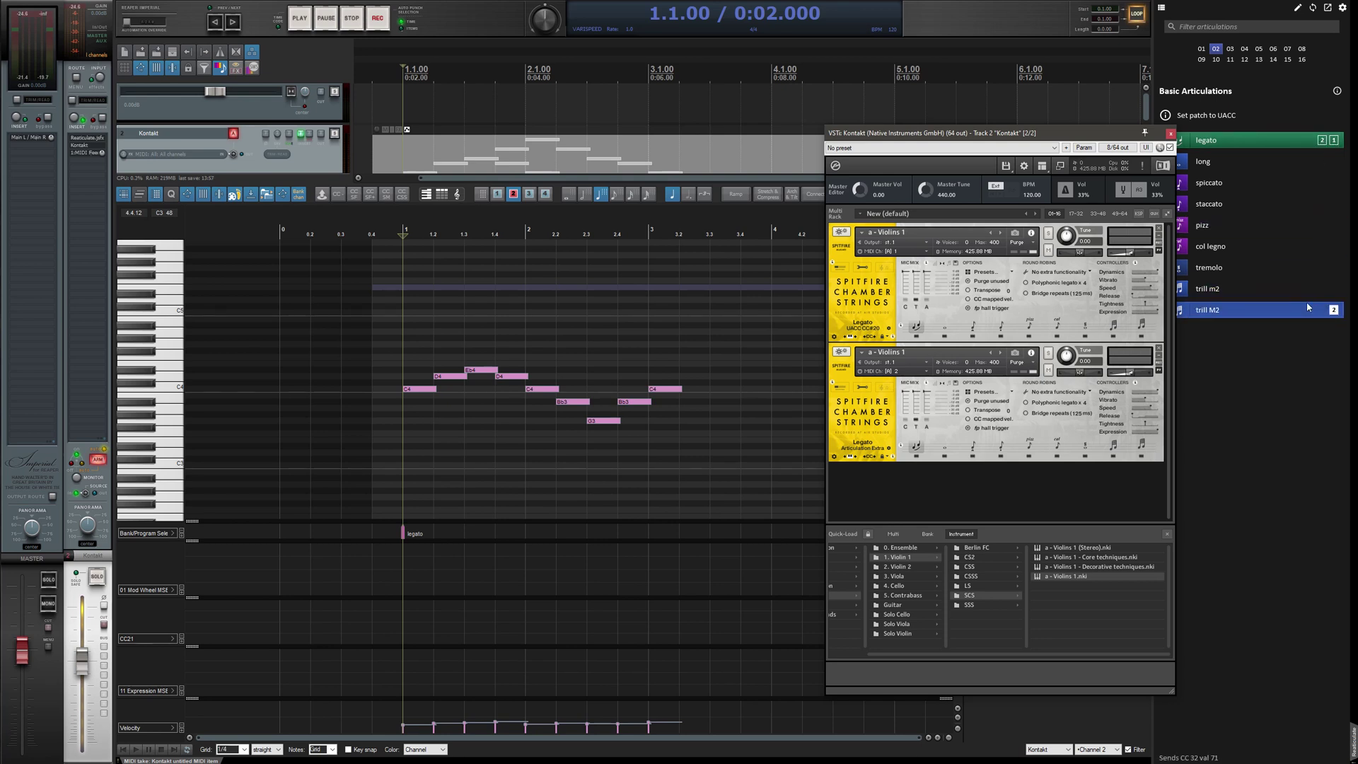
Show all MIDI channels in the editor and play both legato lines together from bar 1
left_click(397, 229)
key("shift+grave")
left_click_drag(455, 321, 484, 353)
key("space")
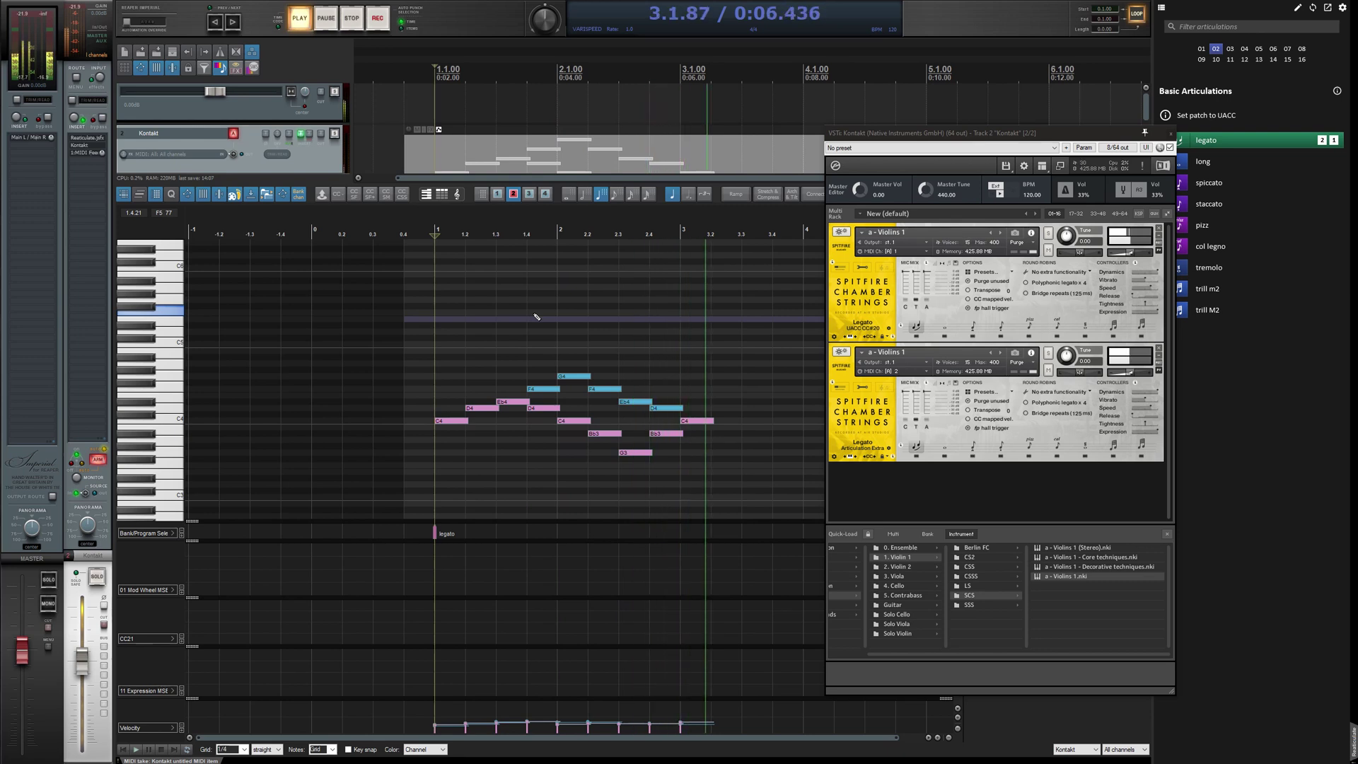
key("space")
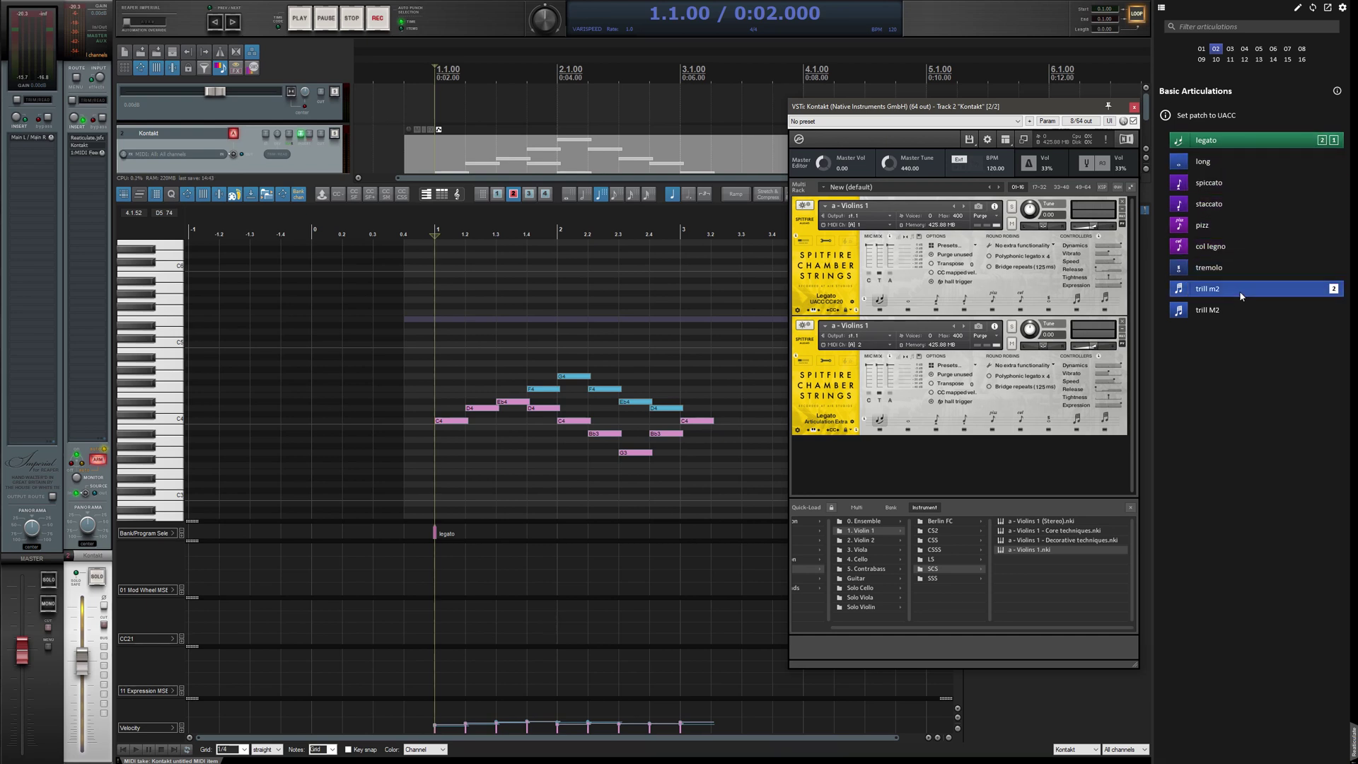
Change channel 2's articulation at bar 1 to pizz and play both lines from the start
left_click(1208, 226)
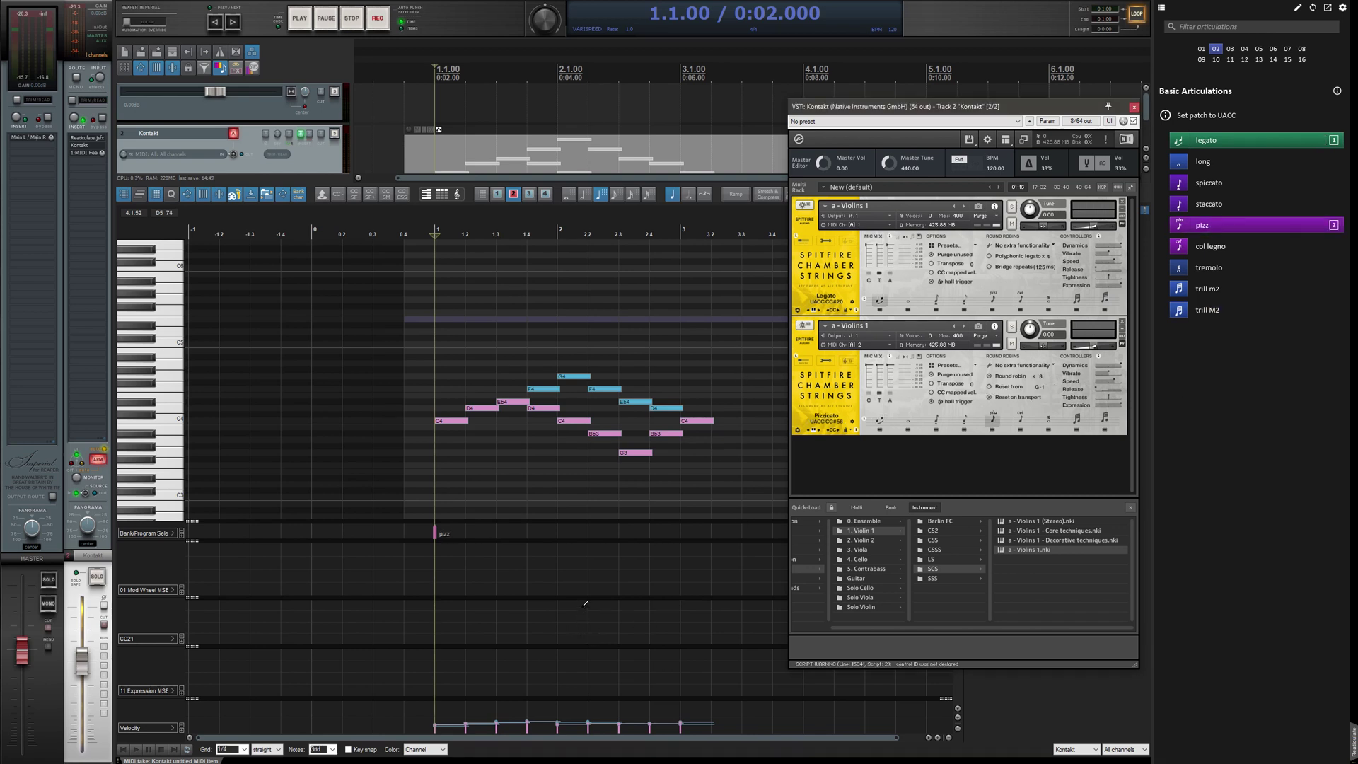
left_click(443, 221)
key("space")
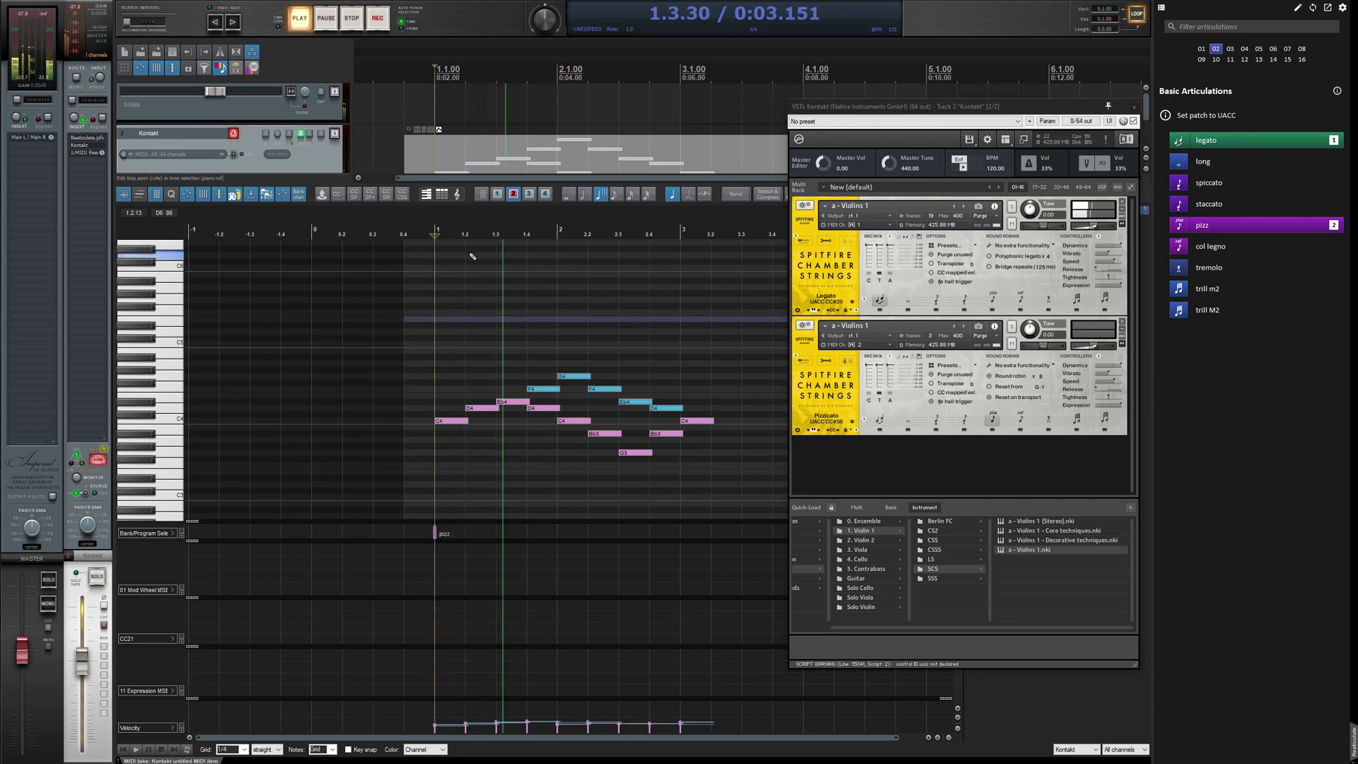
key("space")
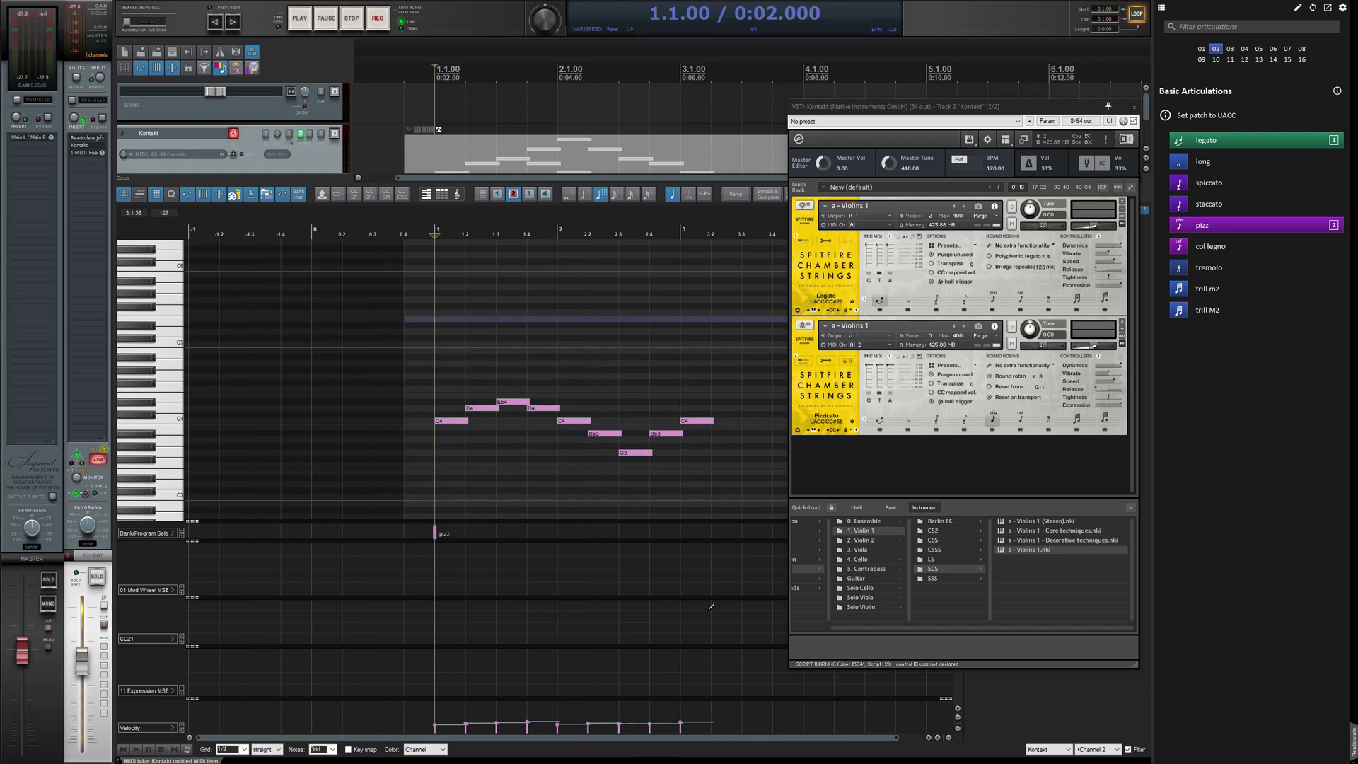
Raise the velocities of all channel 2 notes to about 118, then play them back with all channels shown
left_click_drag(636, 731, 633, 705)
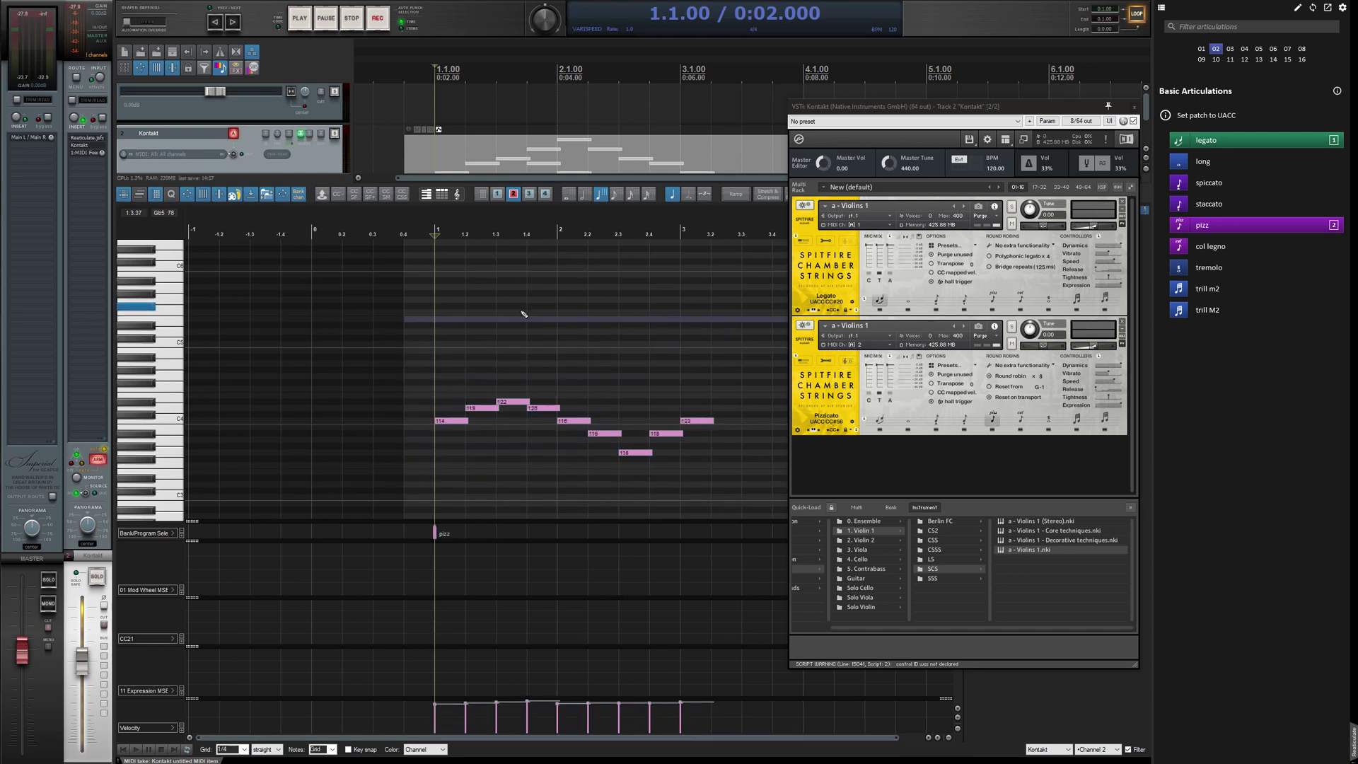
key("0")
key("space")
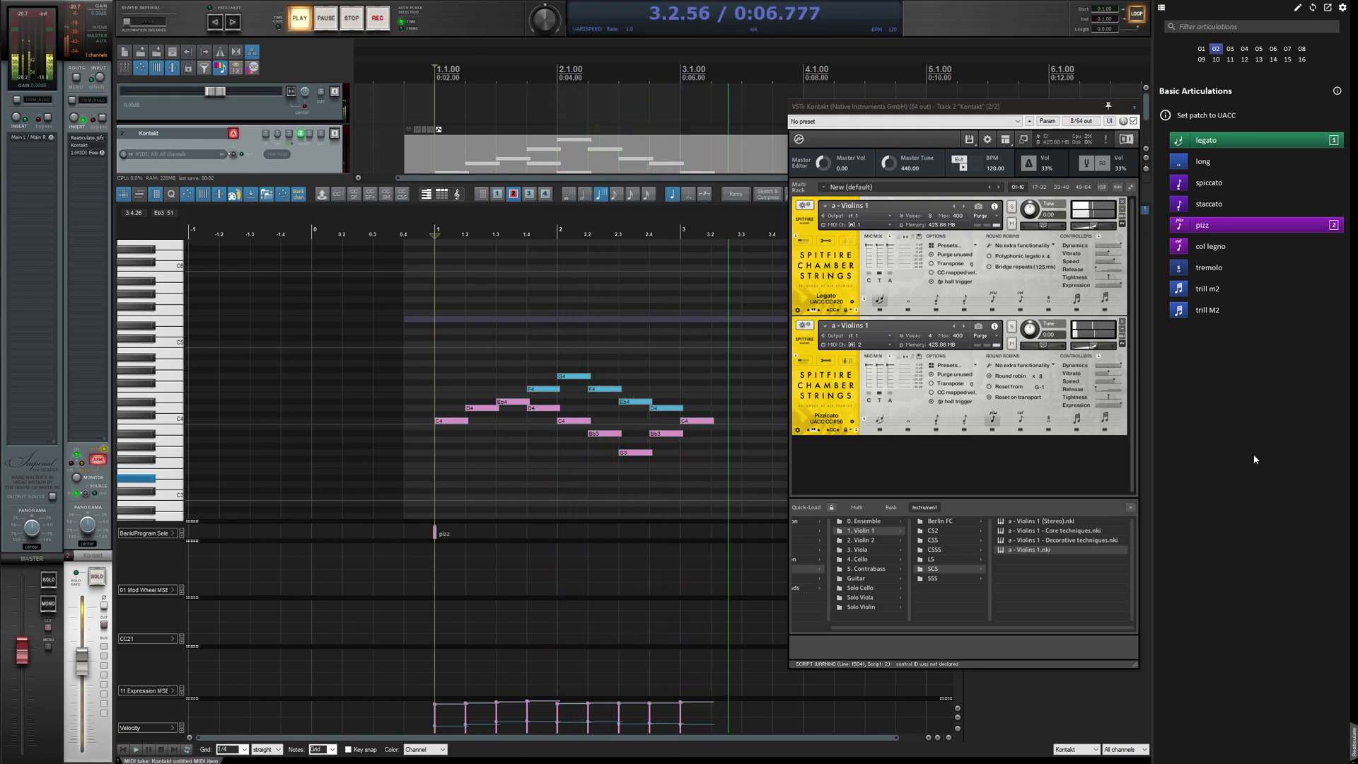
key("space")
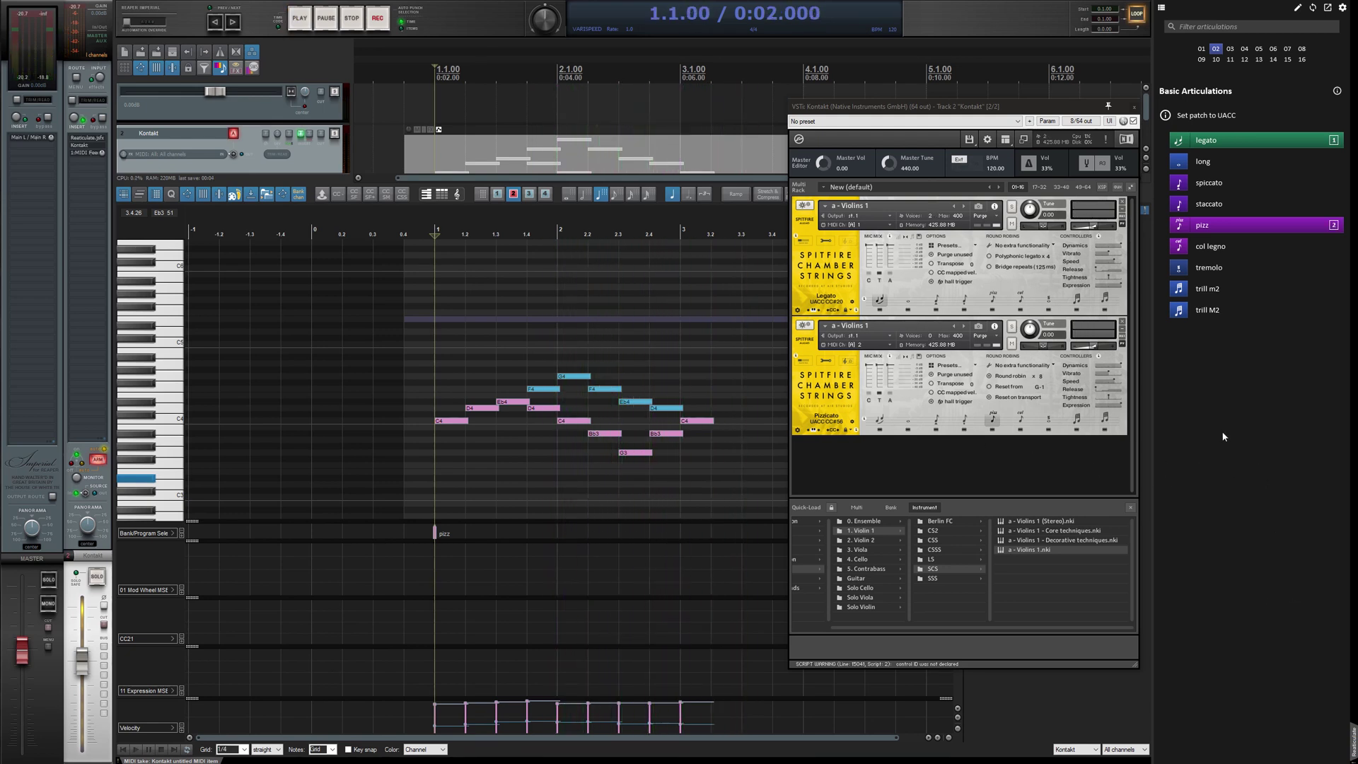